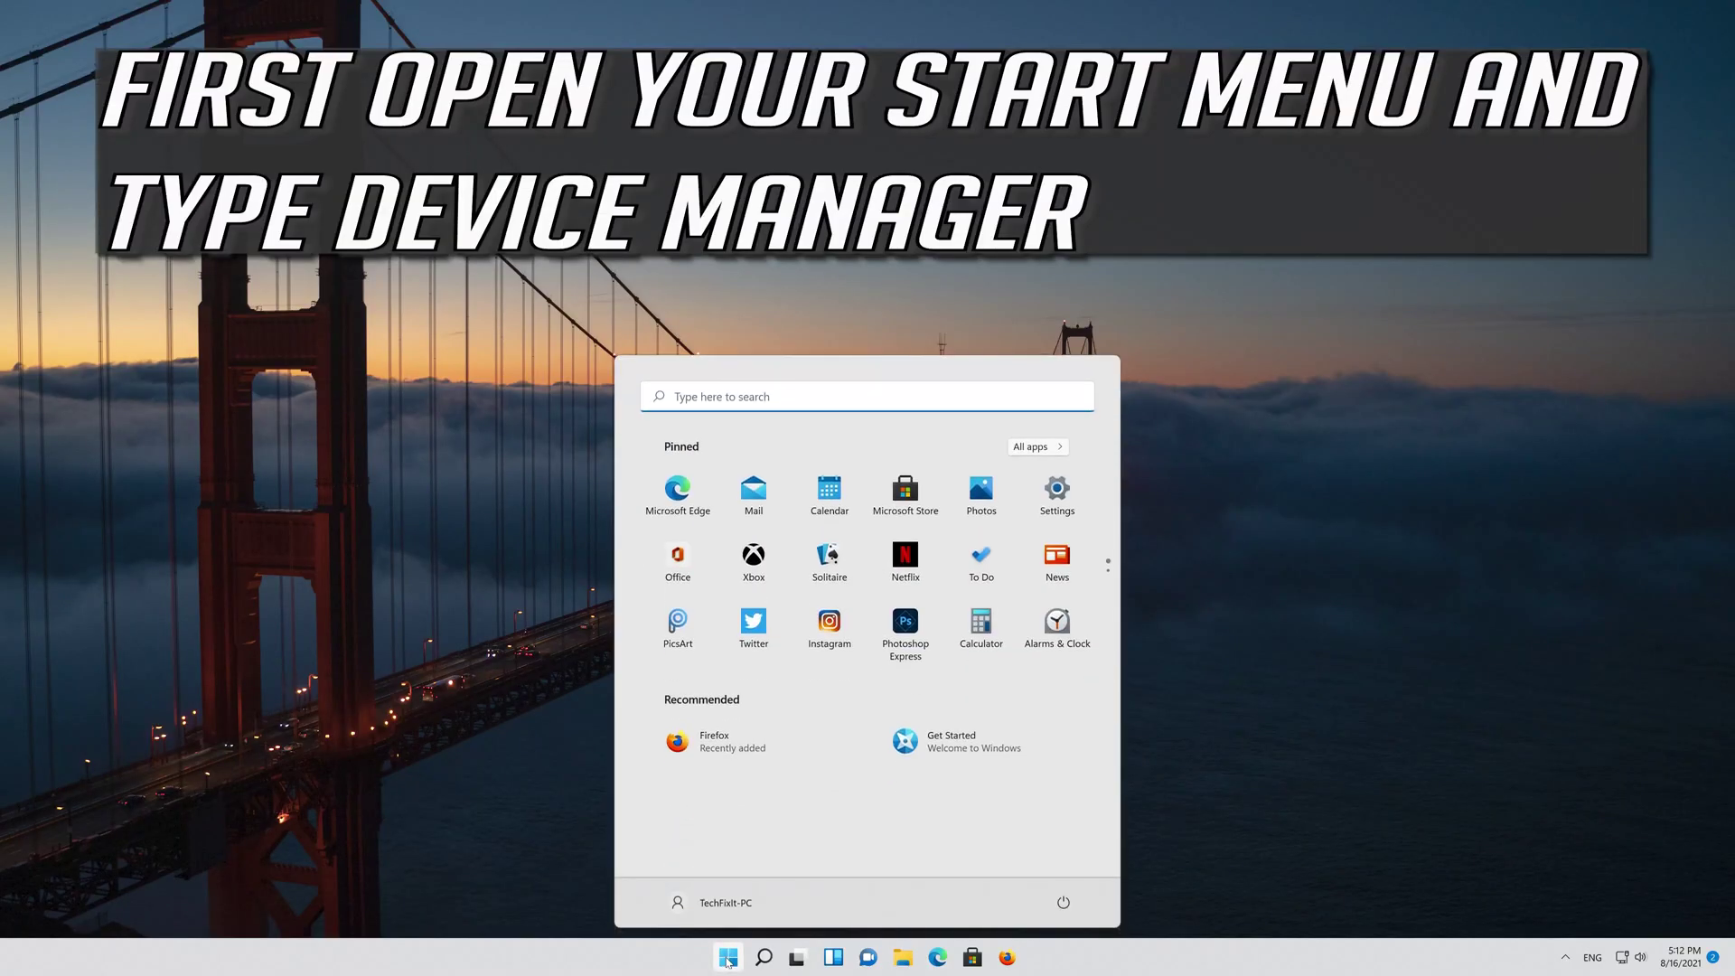
type("device ma")
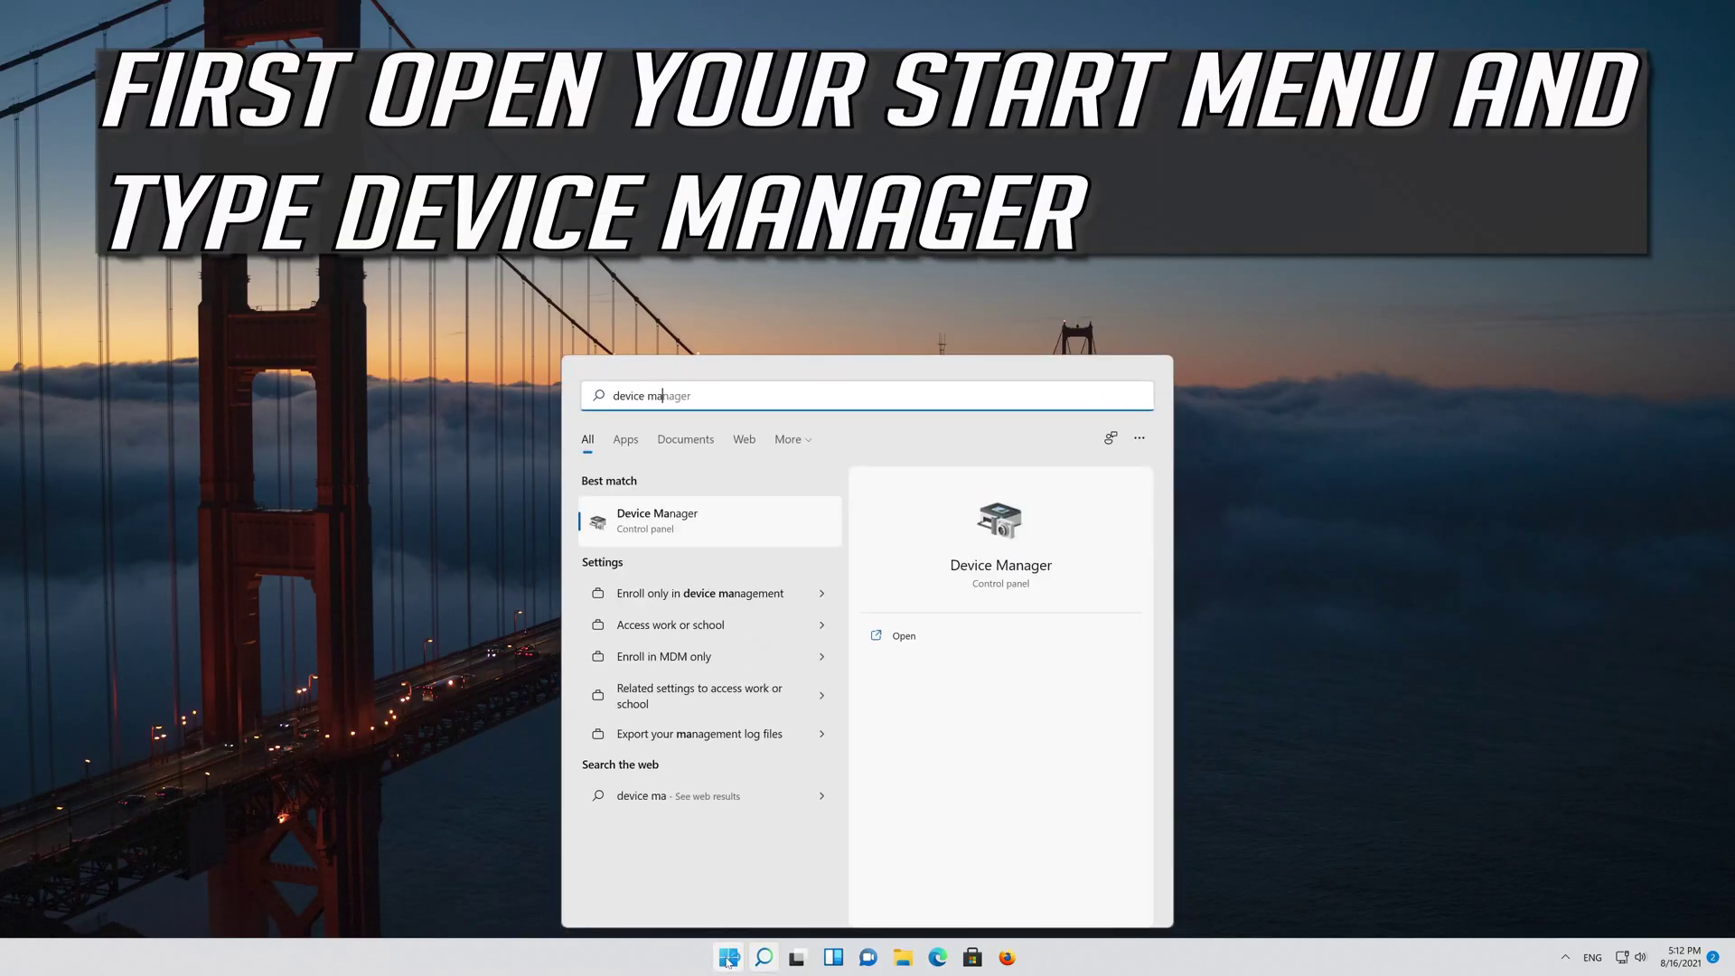
type("nager")
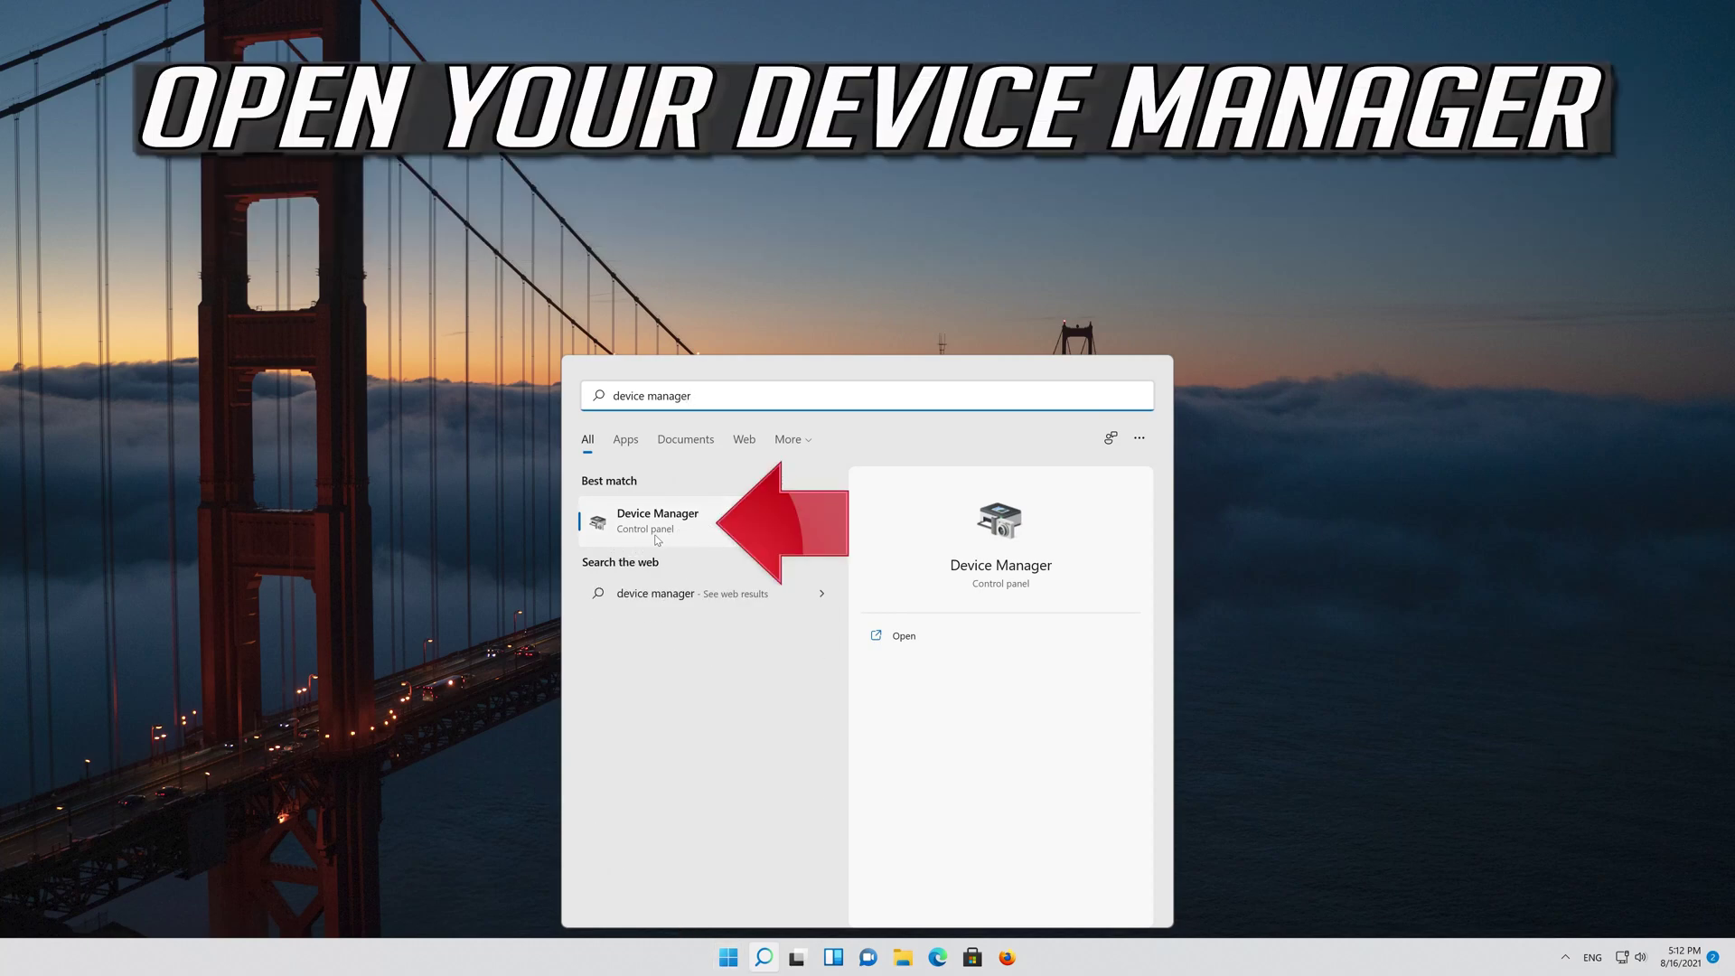
Step: Launch Device Manager from the 'device manager' Start menu search results
left_click(691, 528)
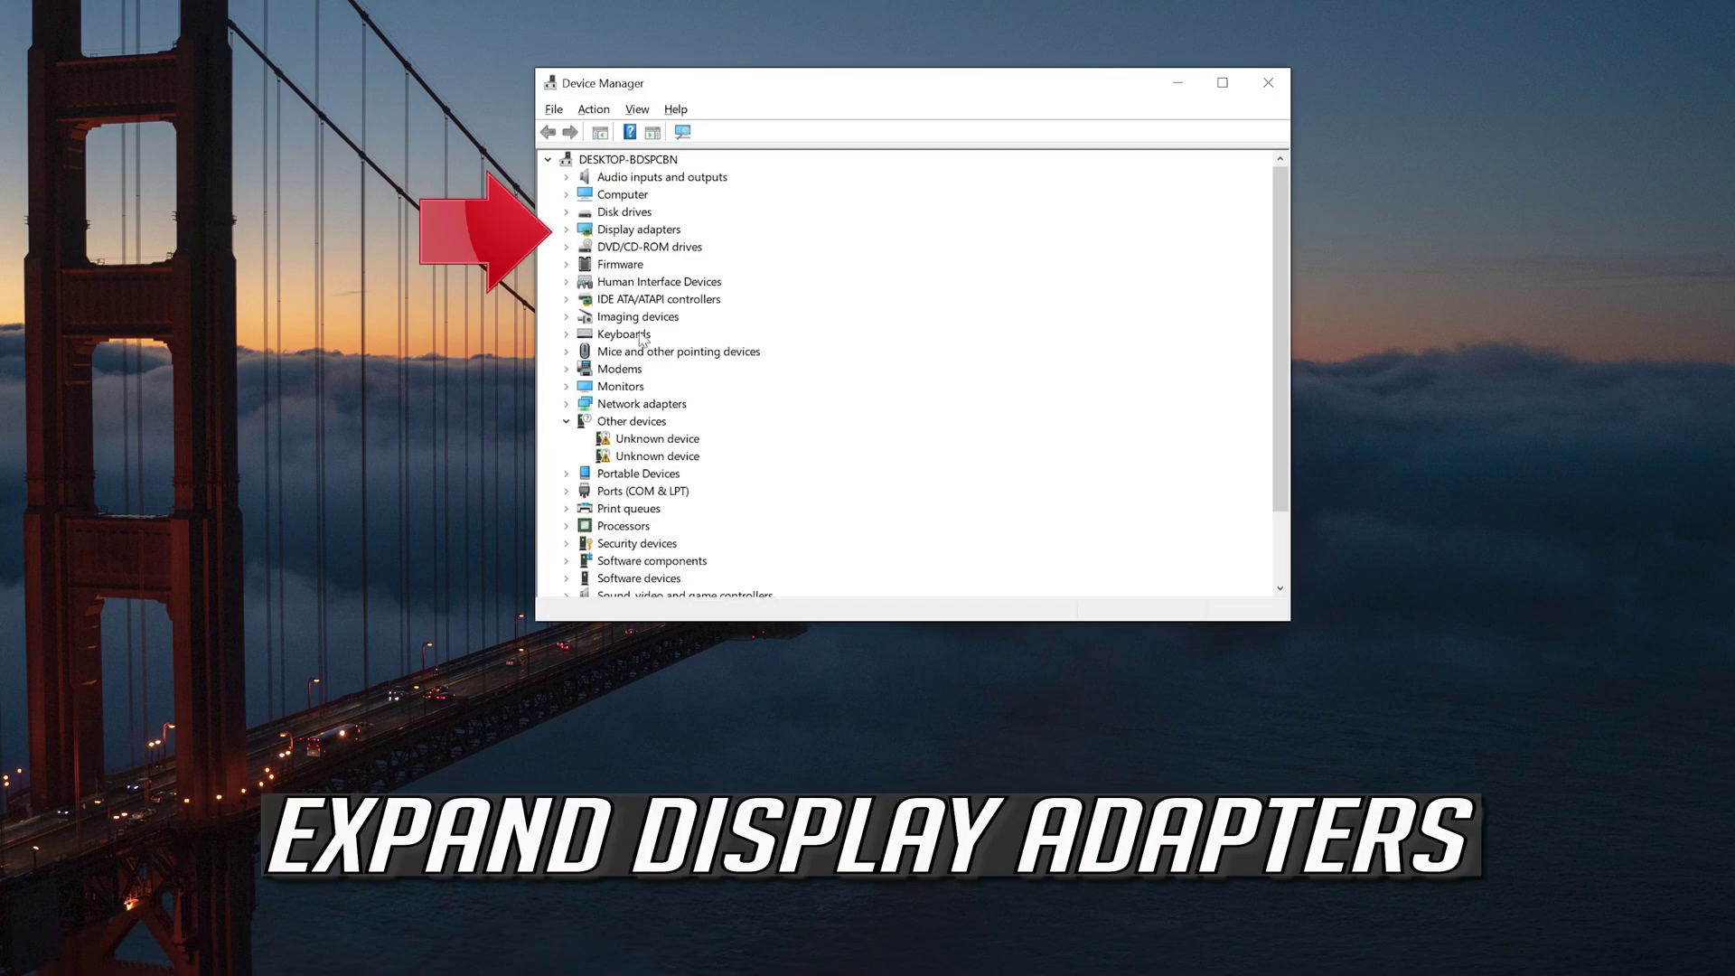
Step: Open Properties for the NVIDIA GeForce RTX 3080 Ti under Display adapters
left_click(567, 230)
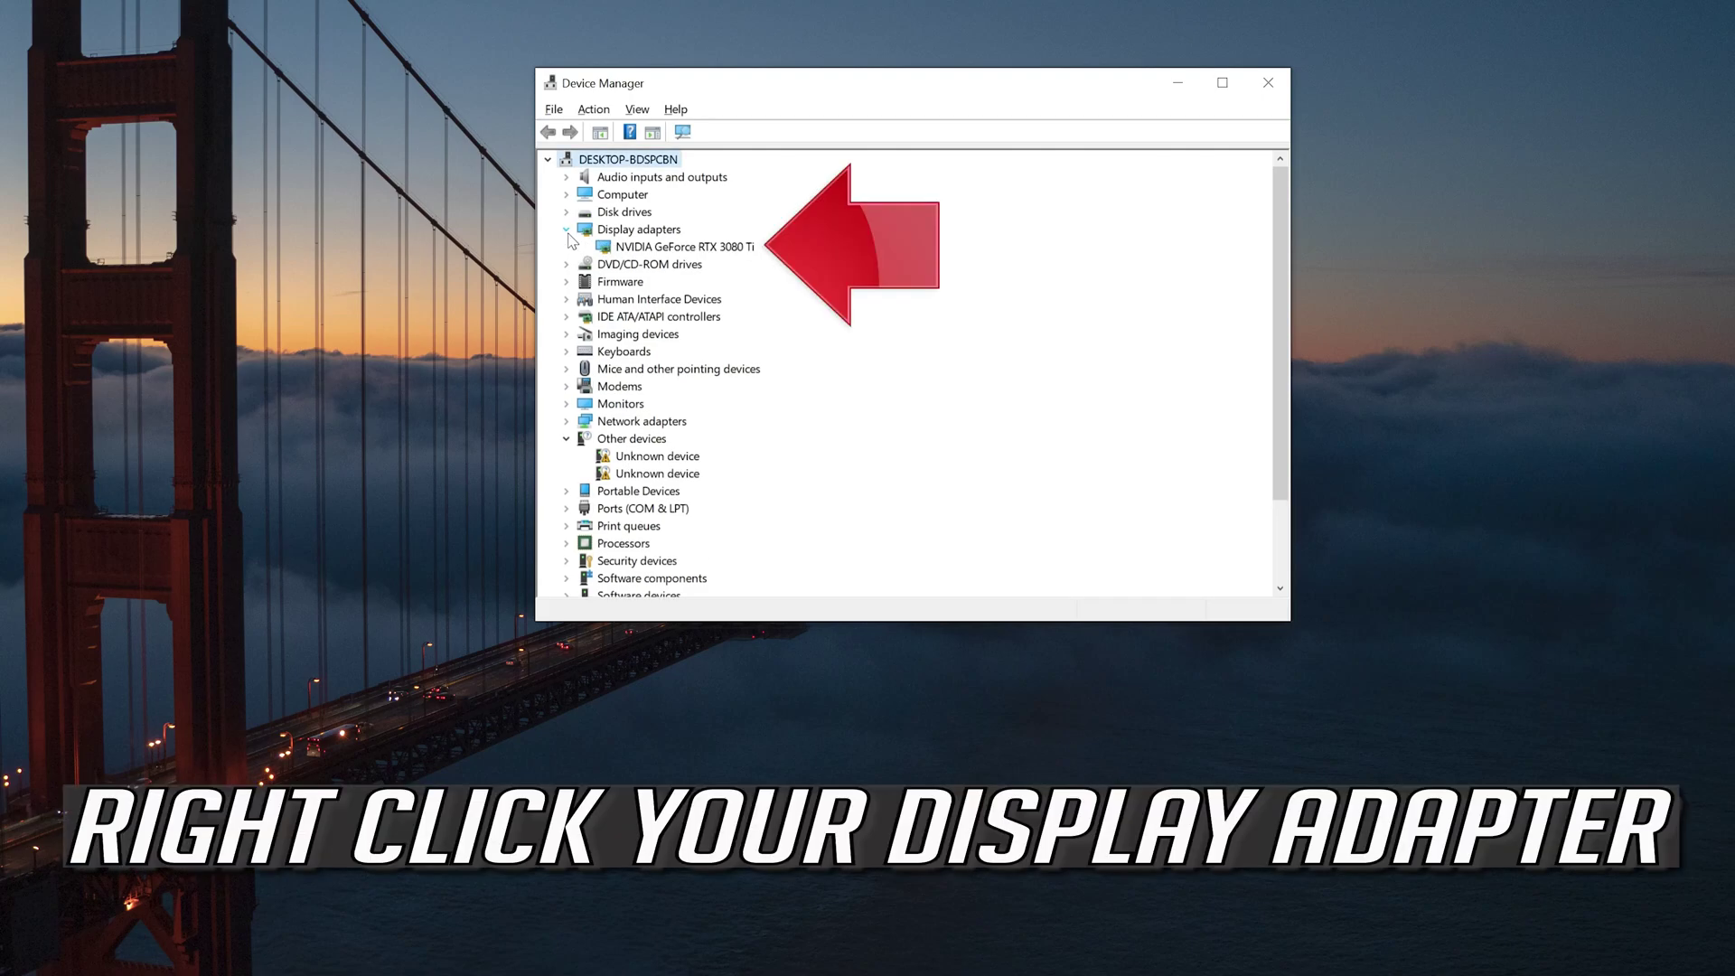
right_click(725, 255)
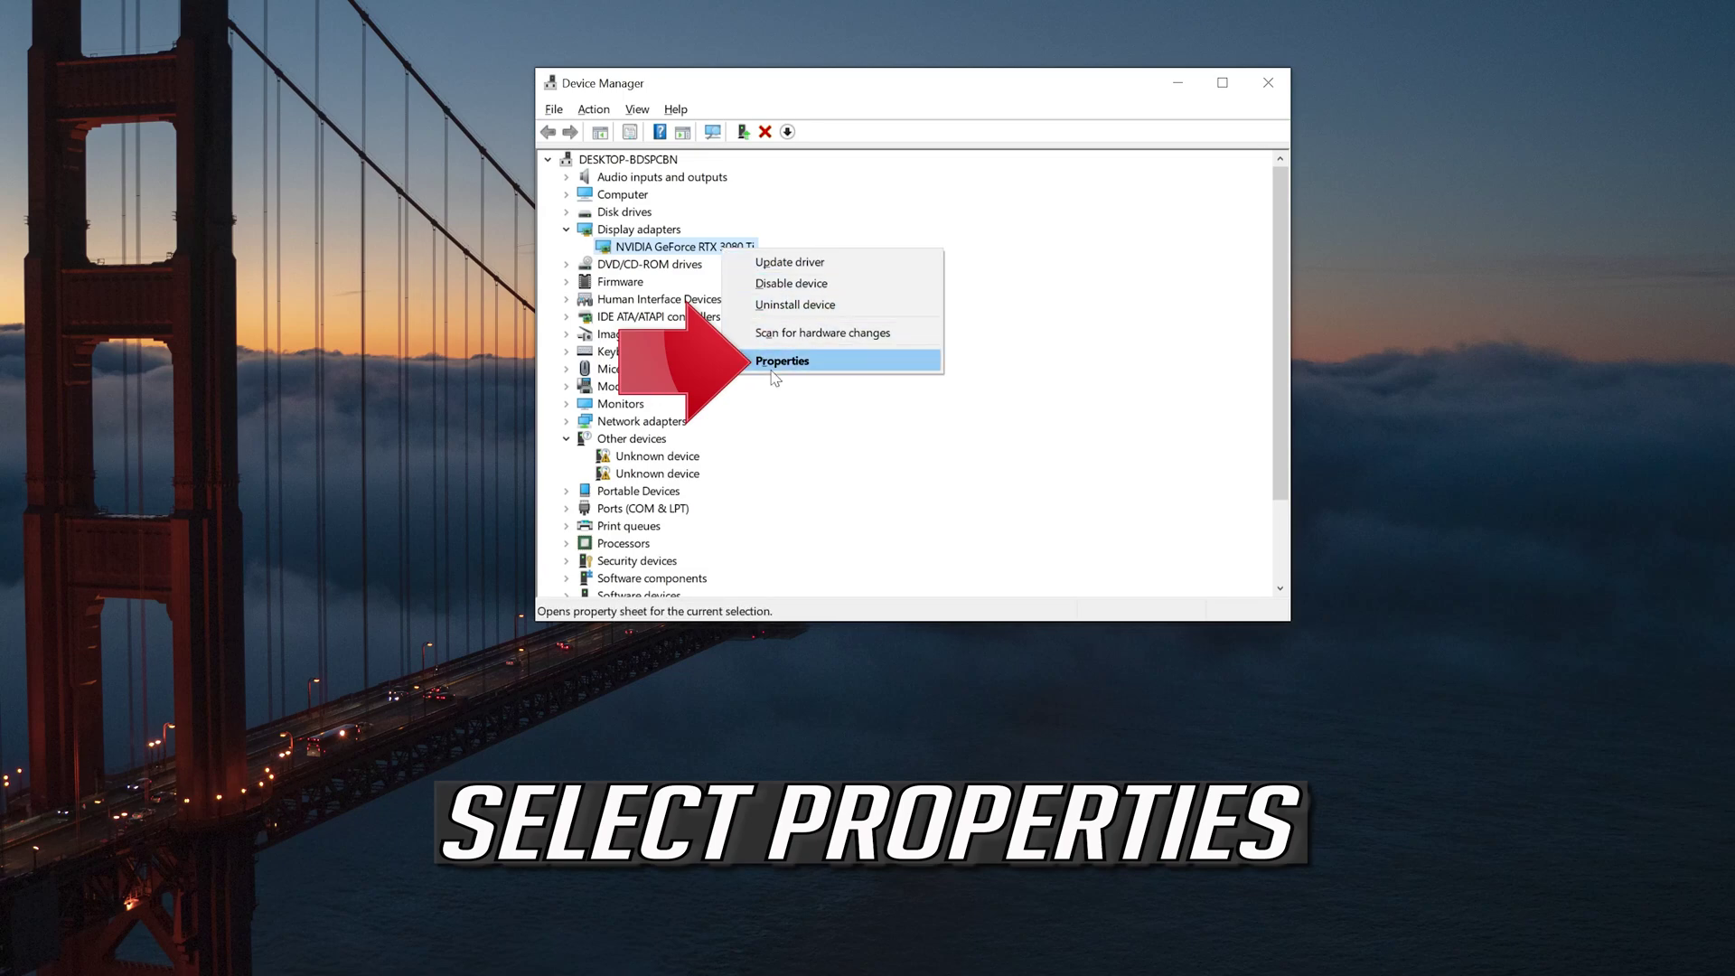
left_click(830, 365)
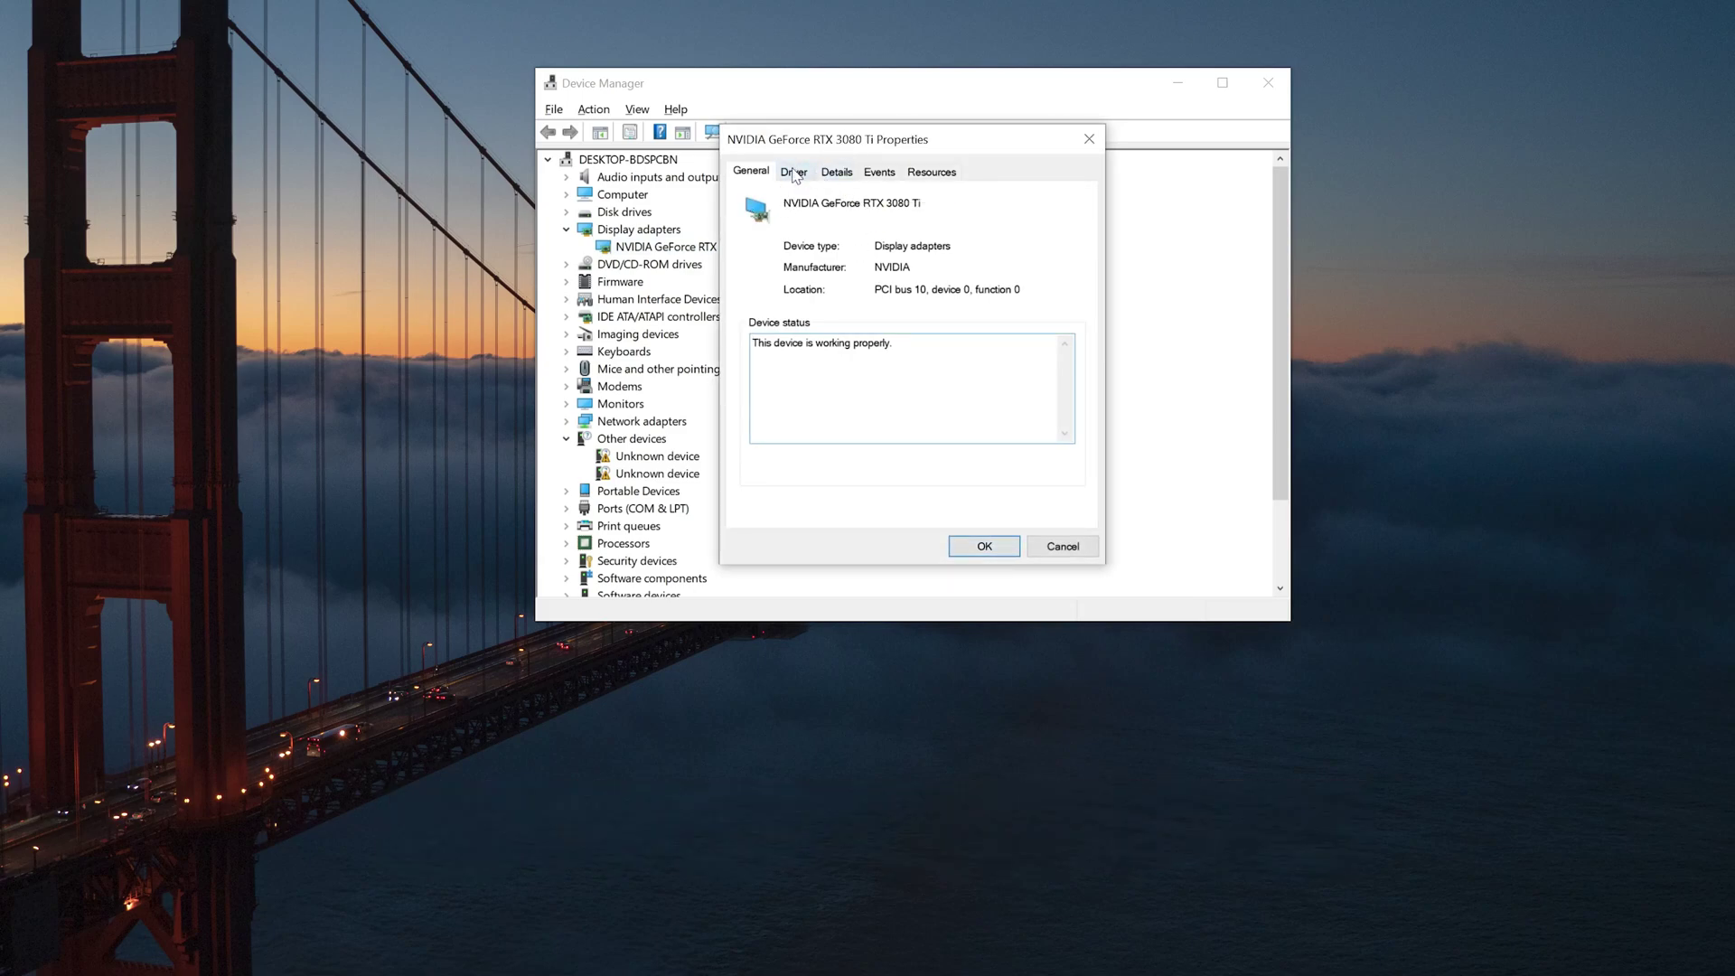
Step: View the GPU's driver version 30.0.14.7141 and start the Update Driver wizard
left_click(794, 174)
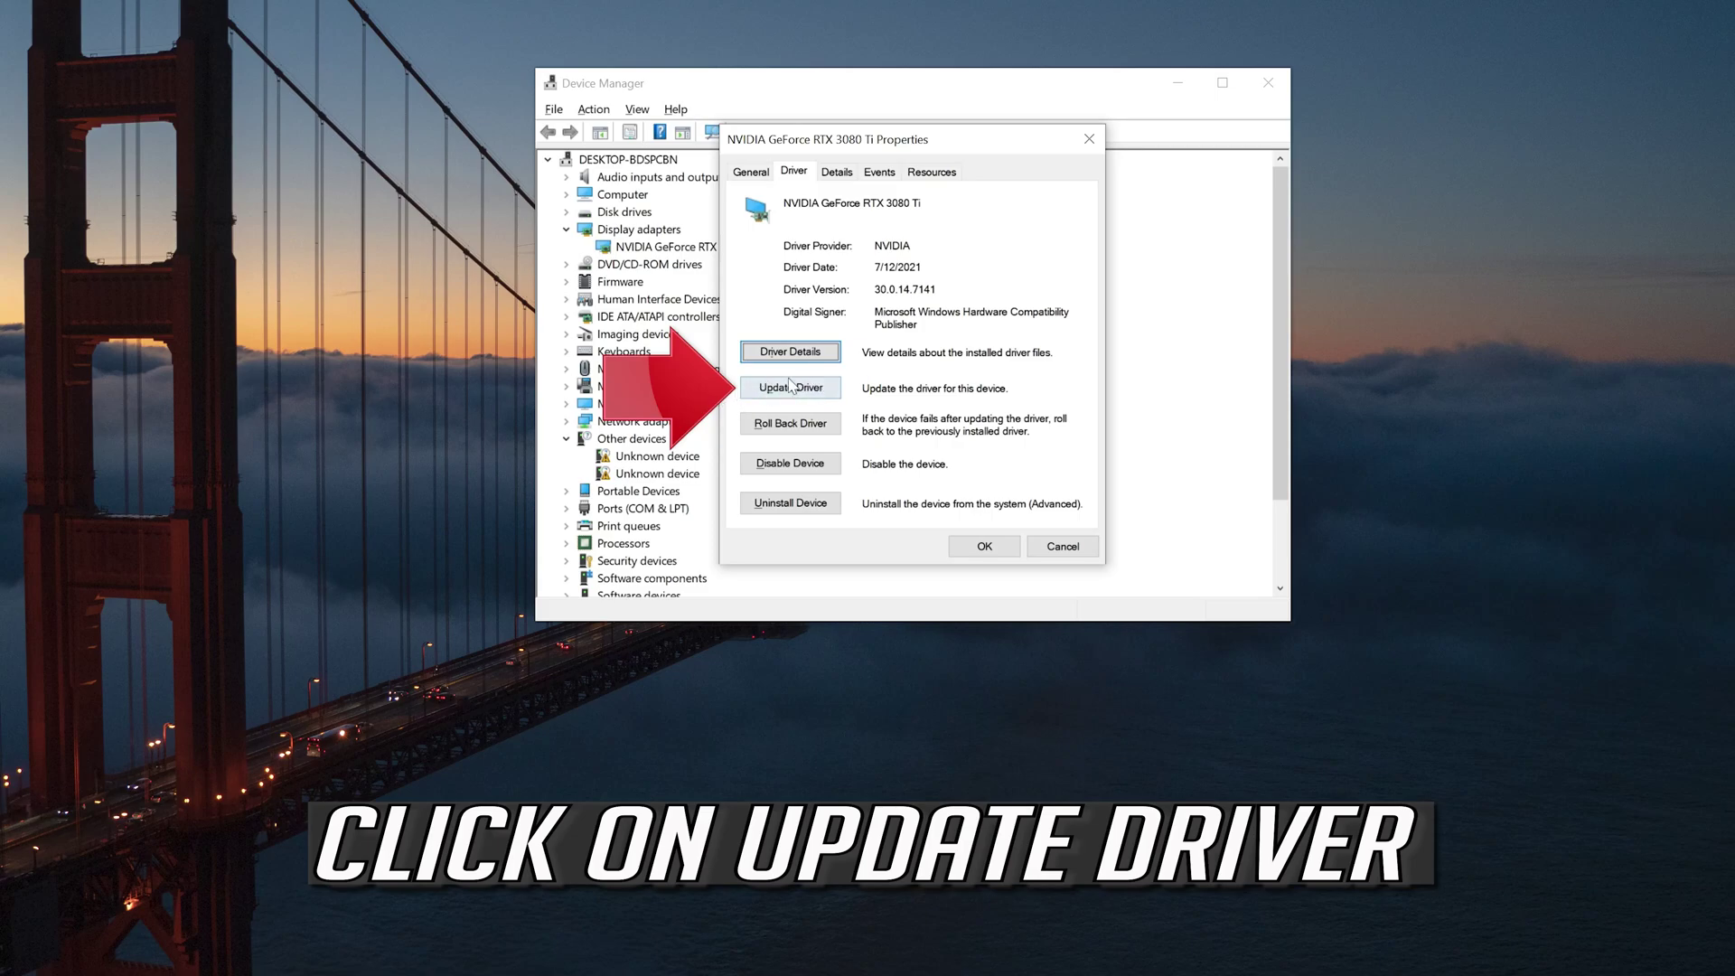
left_click(768, 390)
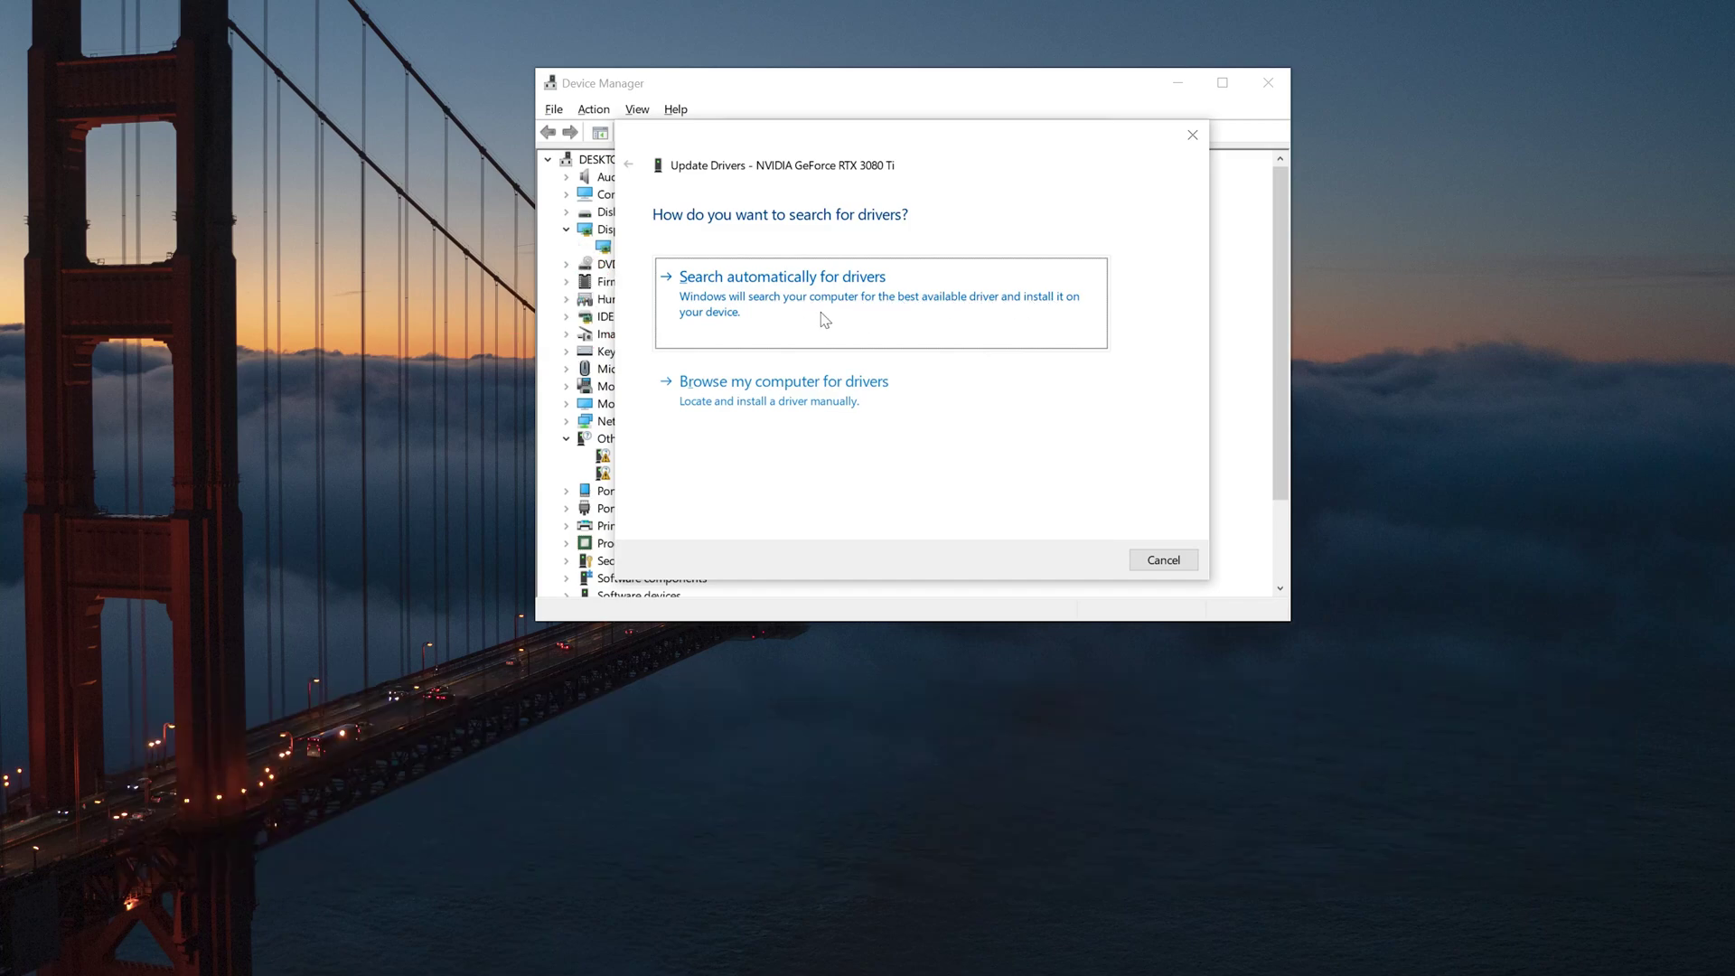
Step: Search automatically for drivers, then close the wizard and the RTX 3080 Ti properties
left_click(821, 318)
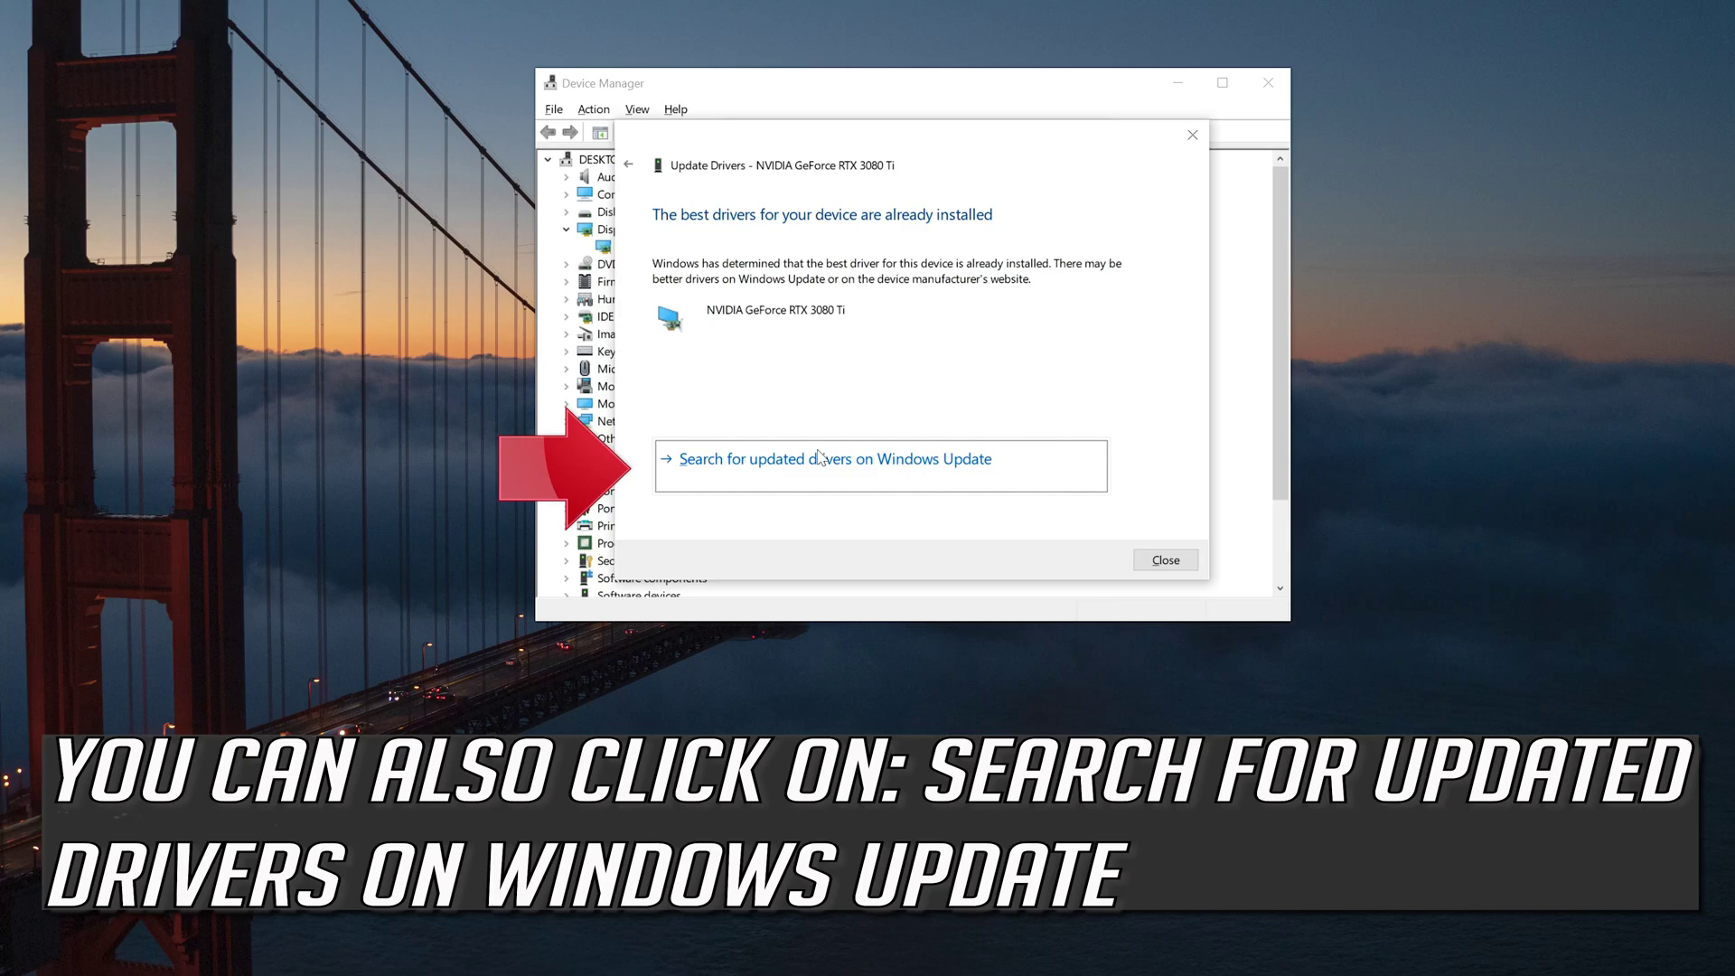
left_click(1149, 560)
left_click(1089, 139)
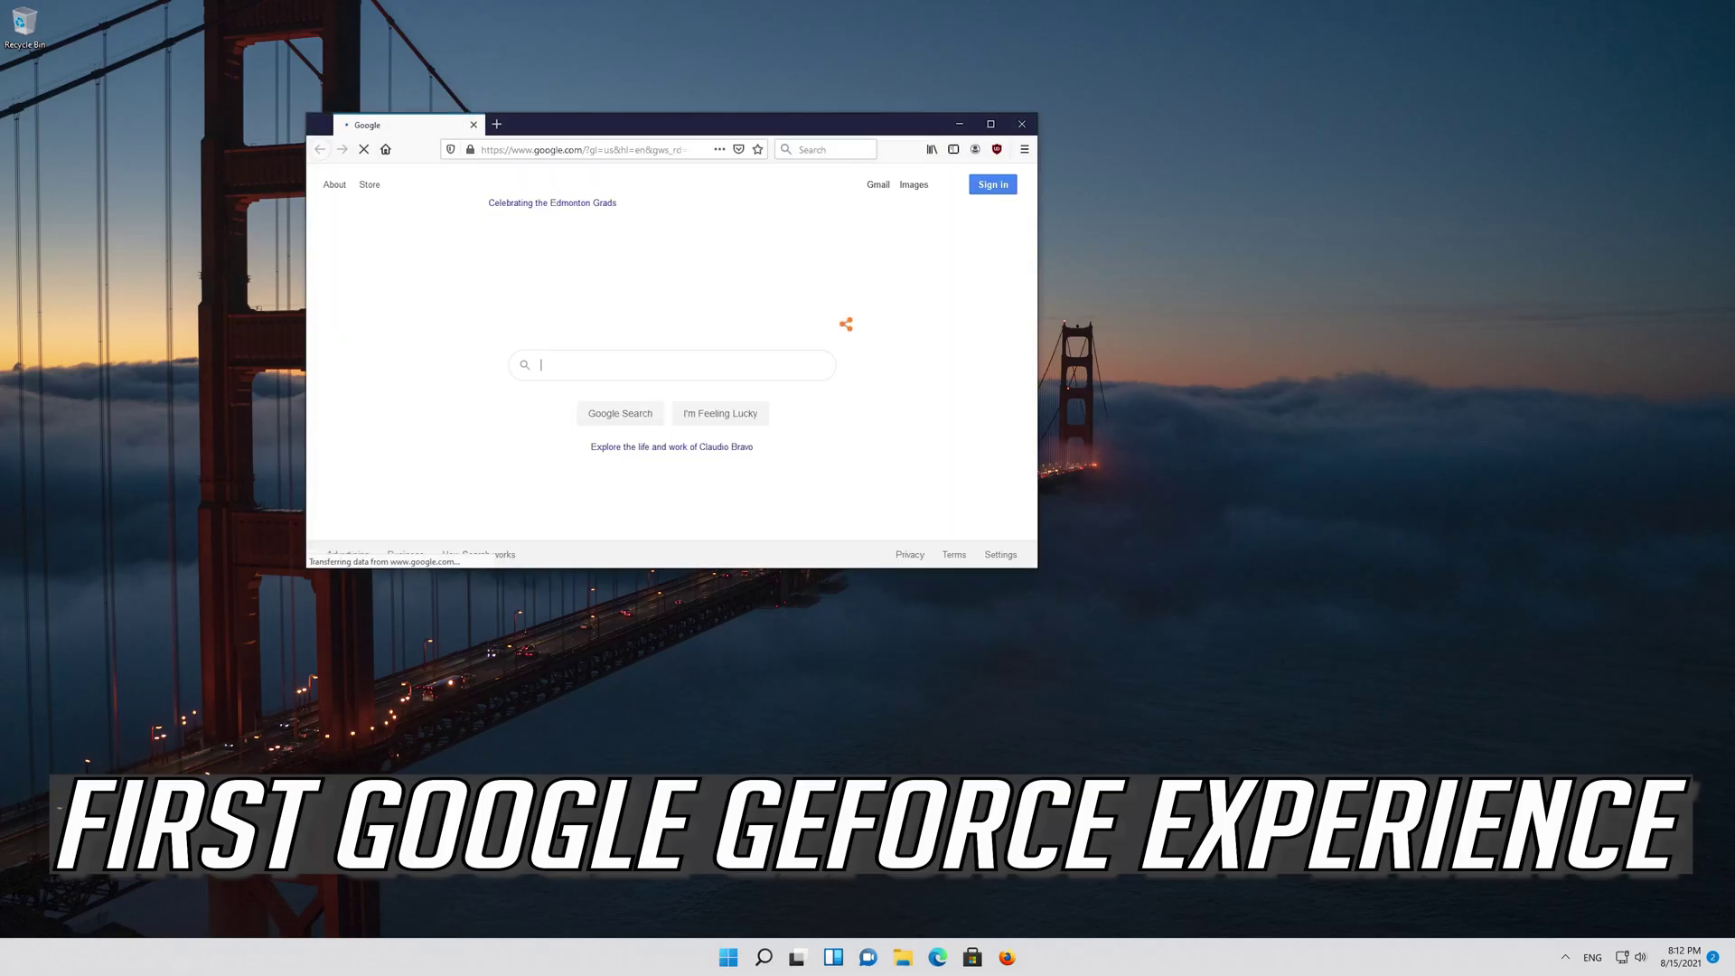
Step: Search Google for 'geforce experience' and open the GeForce Experience - Nvidia result
left_click_drag(724, 130, 846, 243)
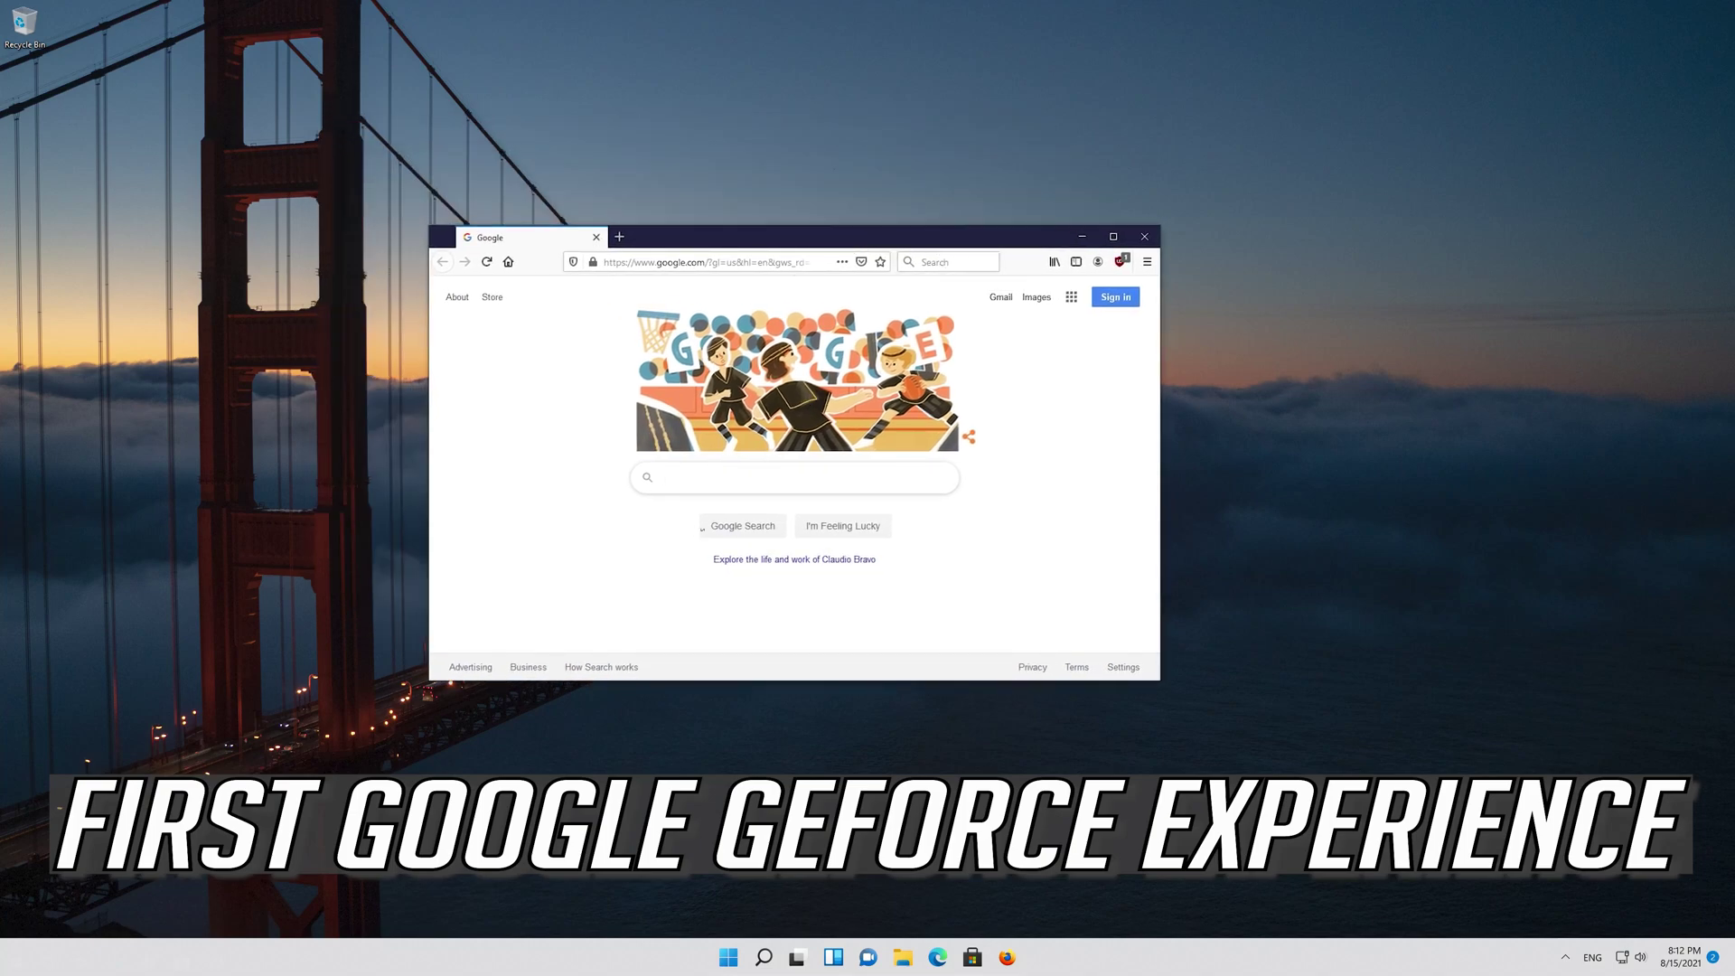
type("gefor")
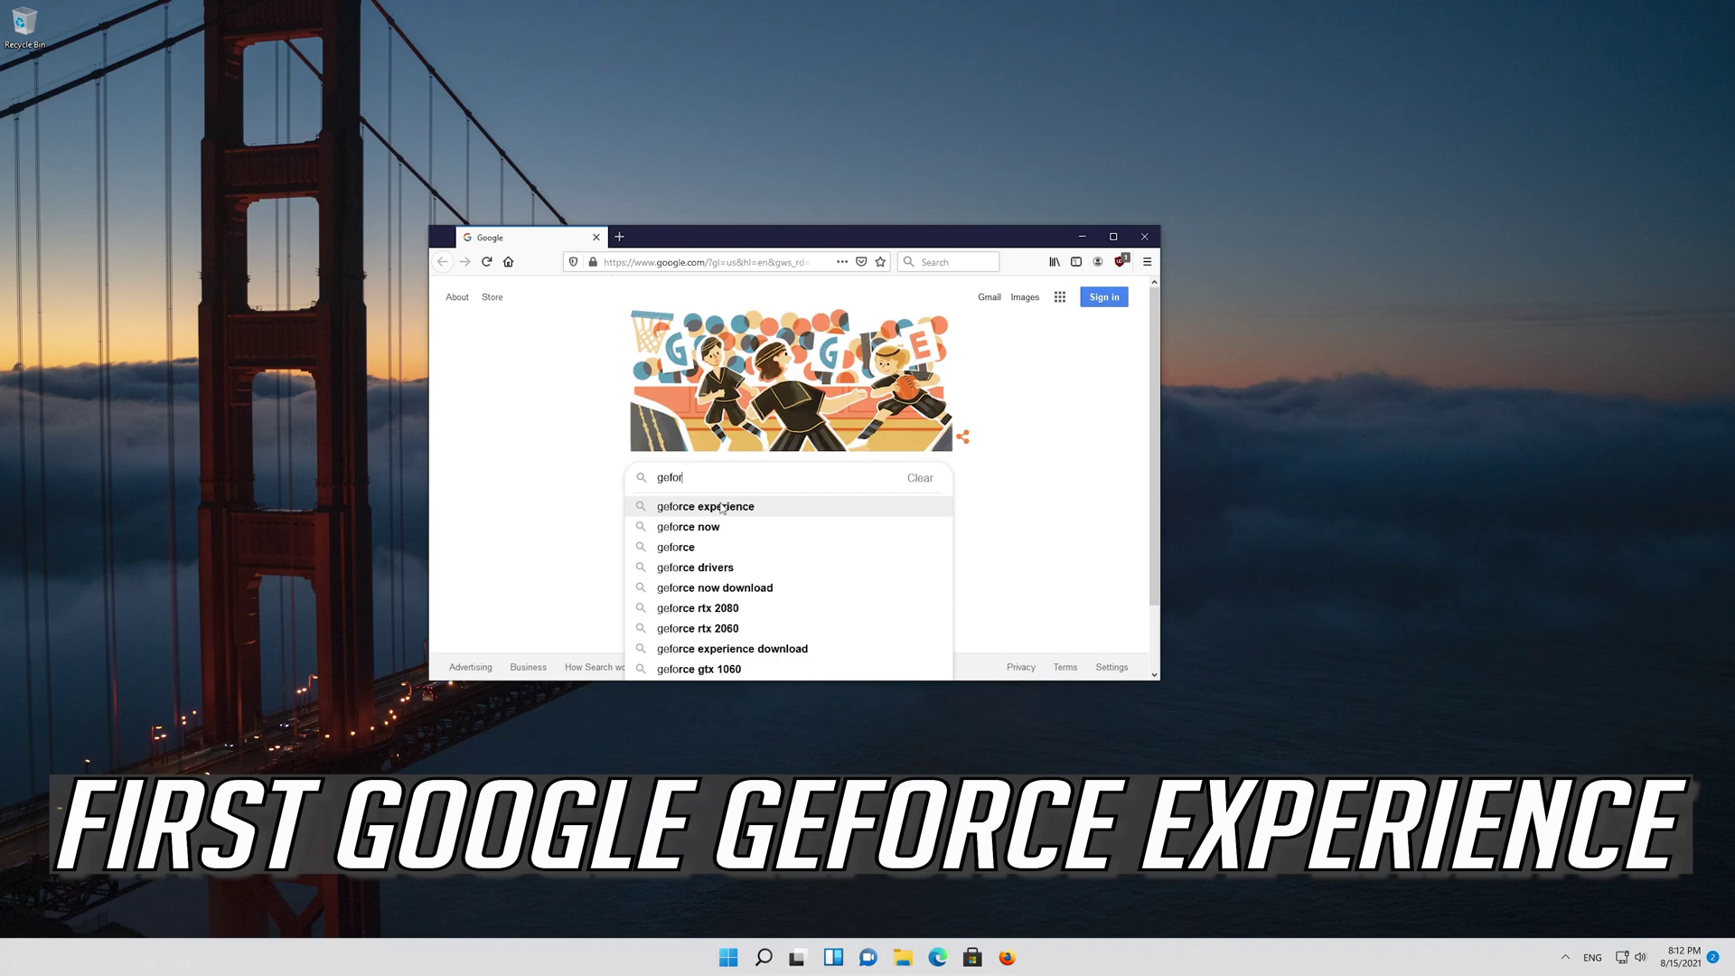
type("ce ex")
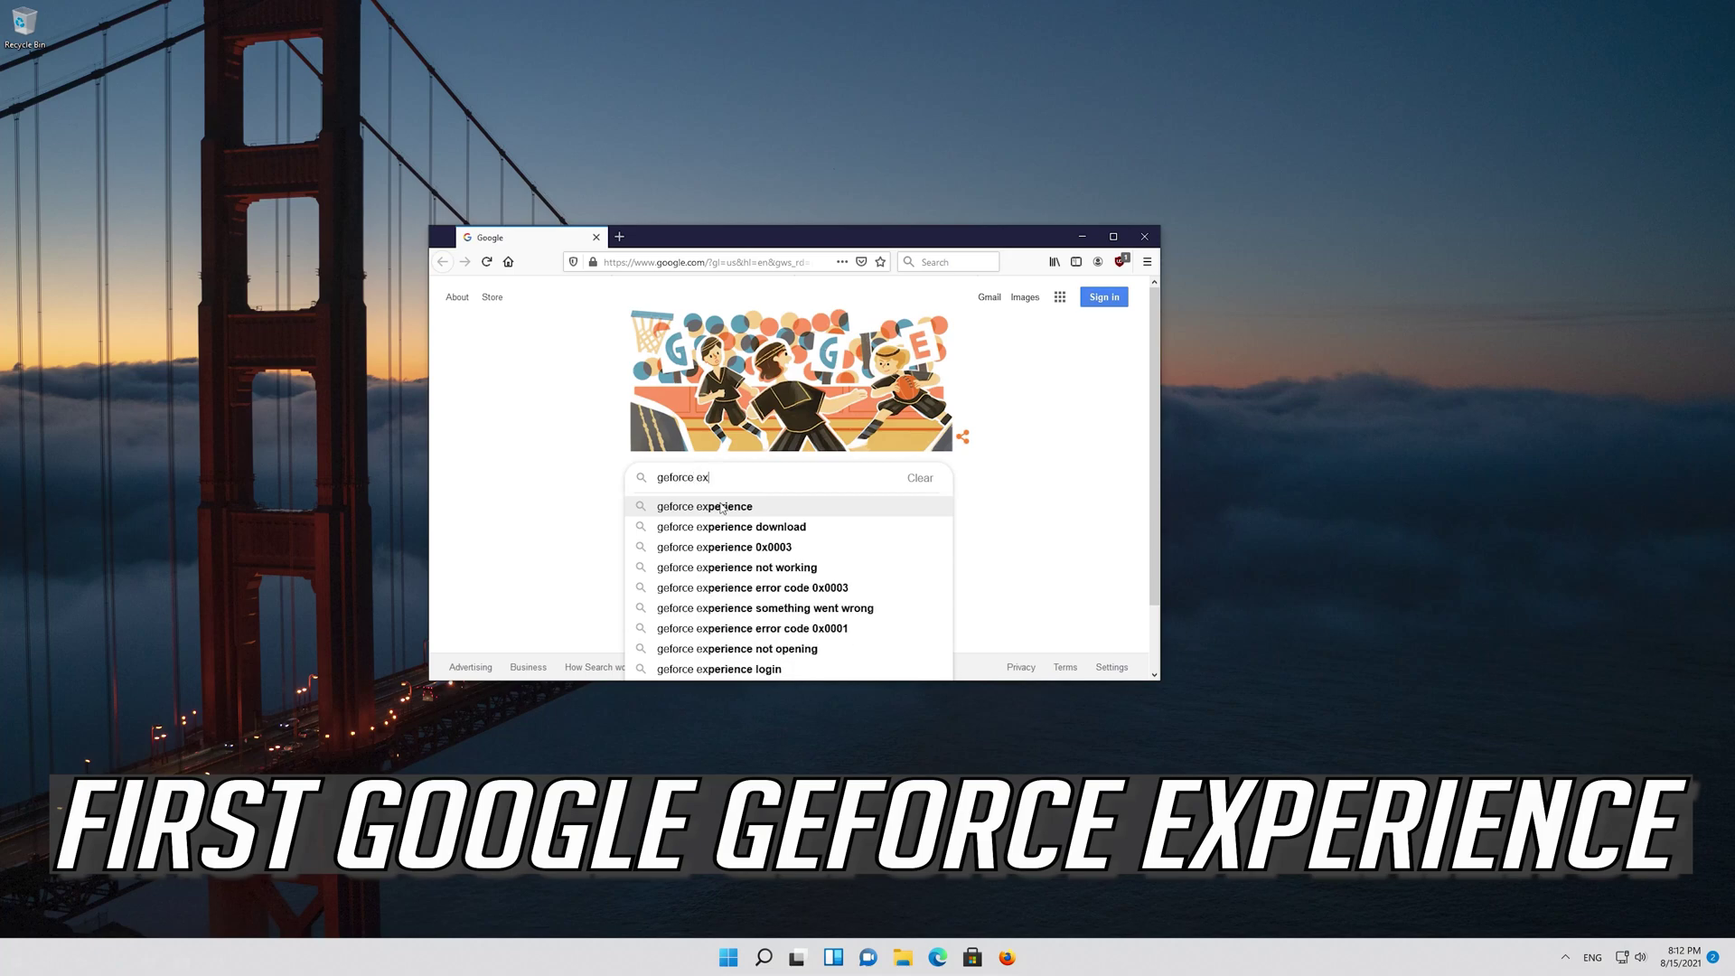
type("perience")
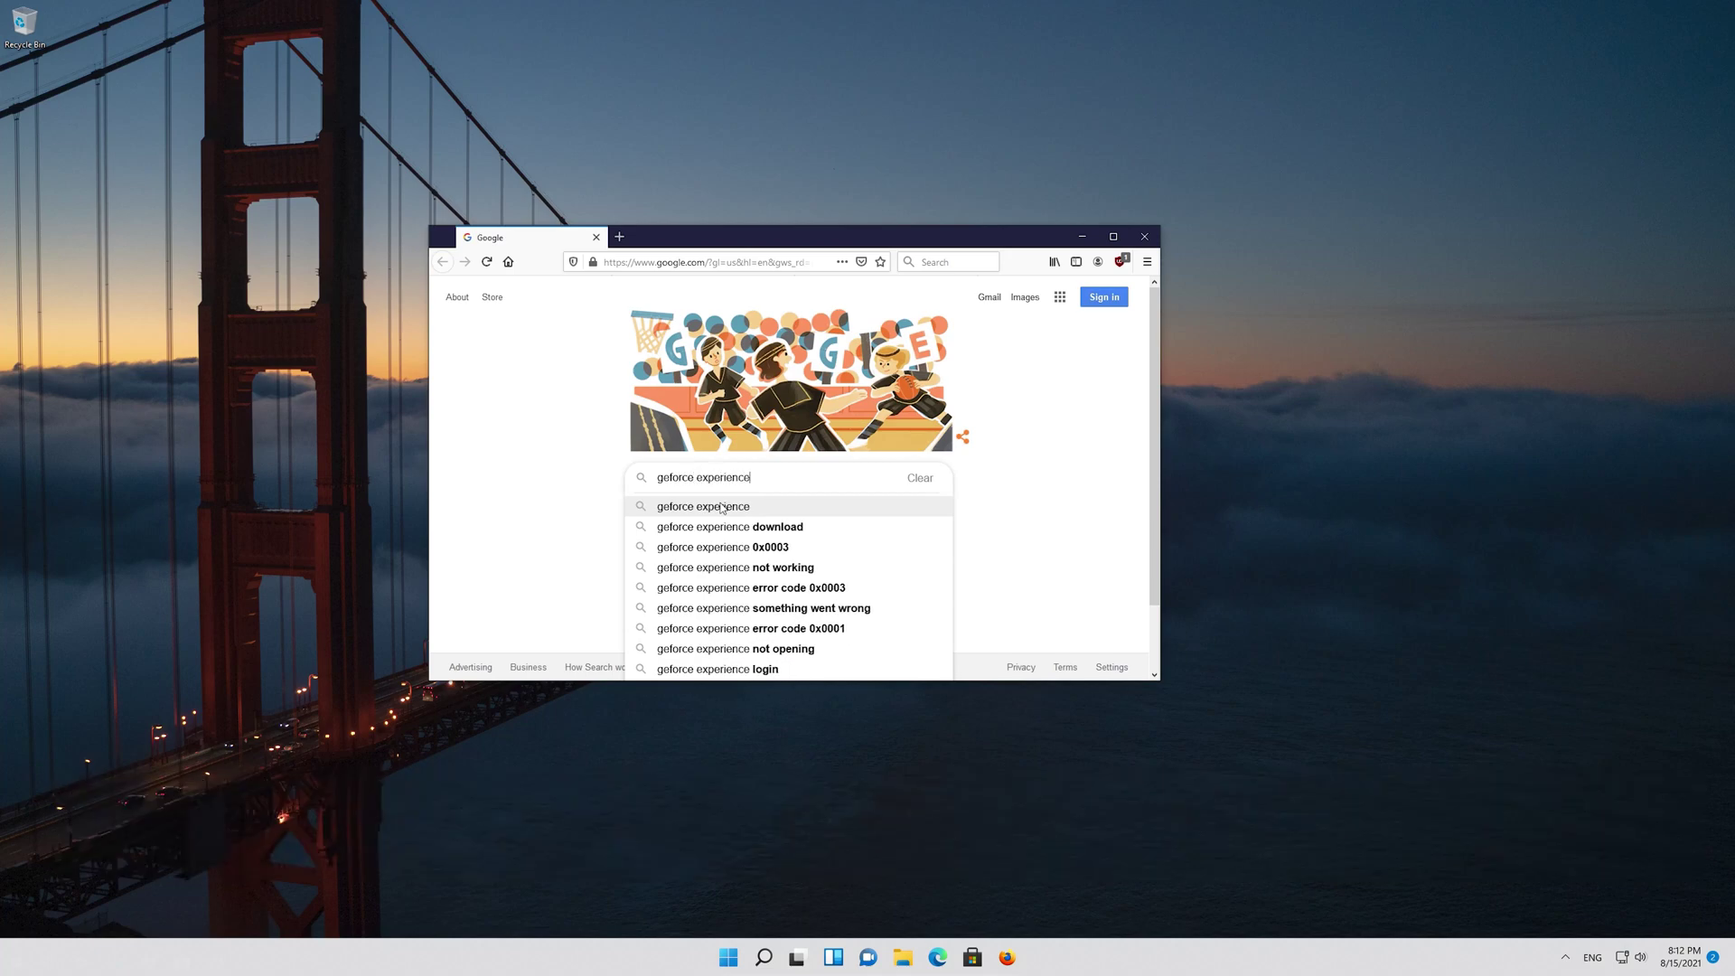
key("Return")
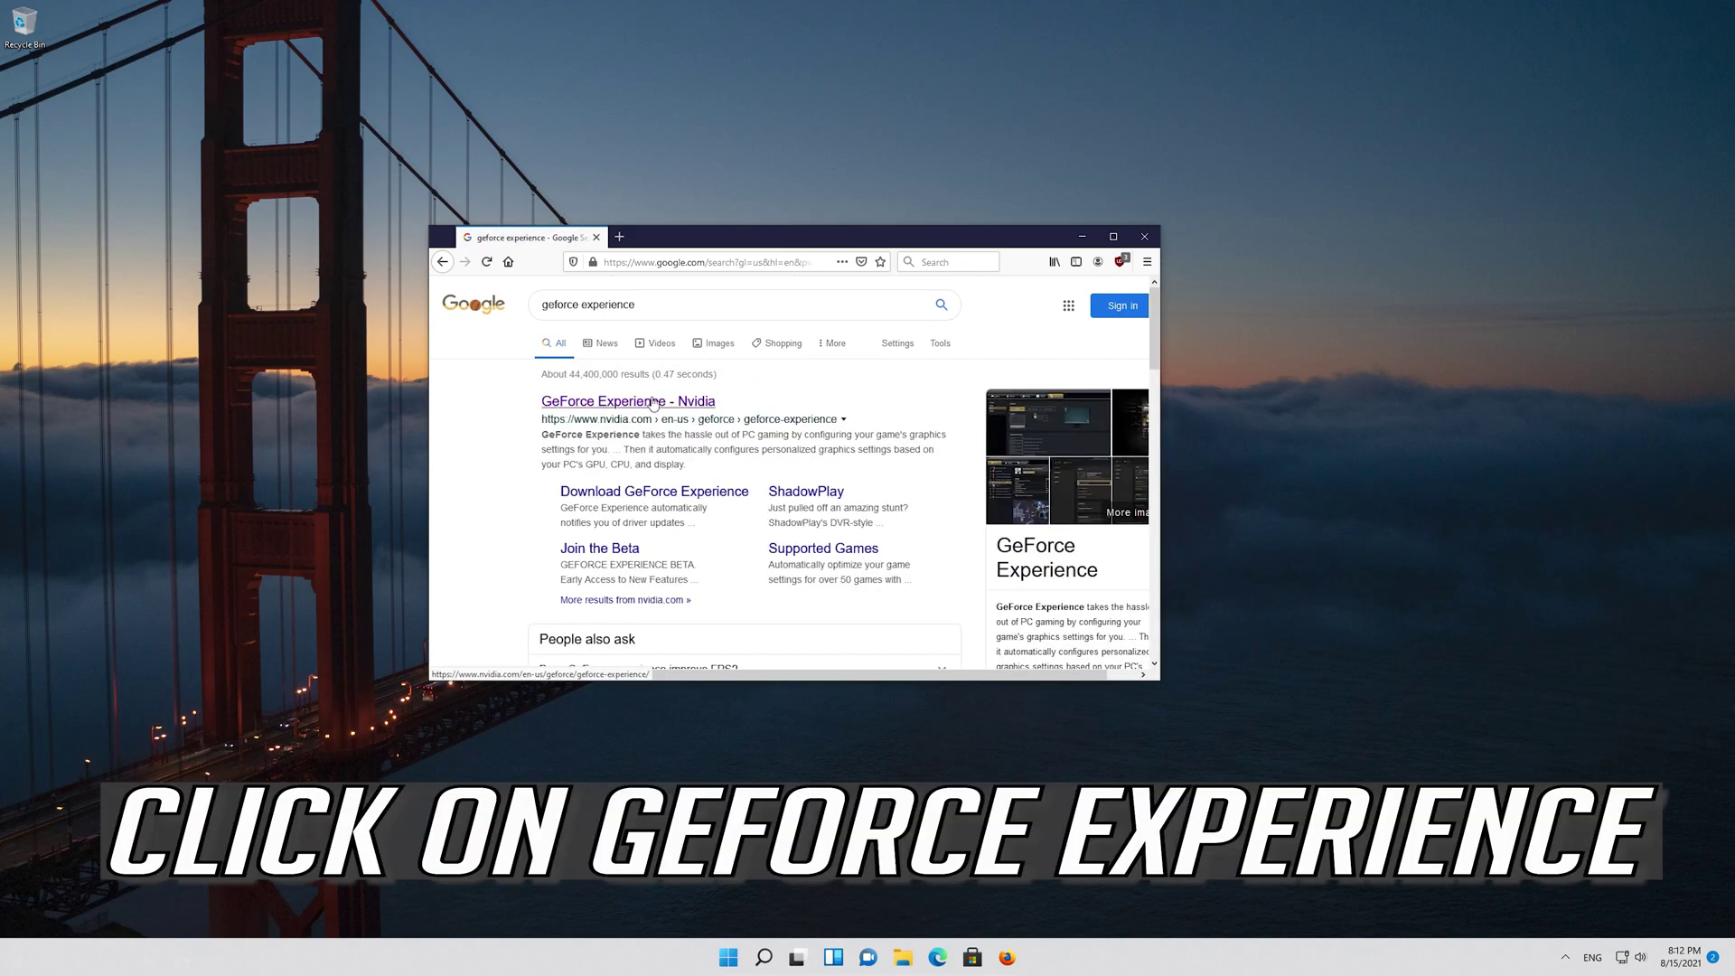
left_click(653, 403)
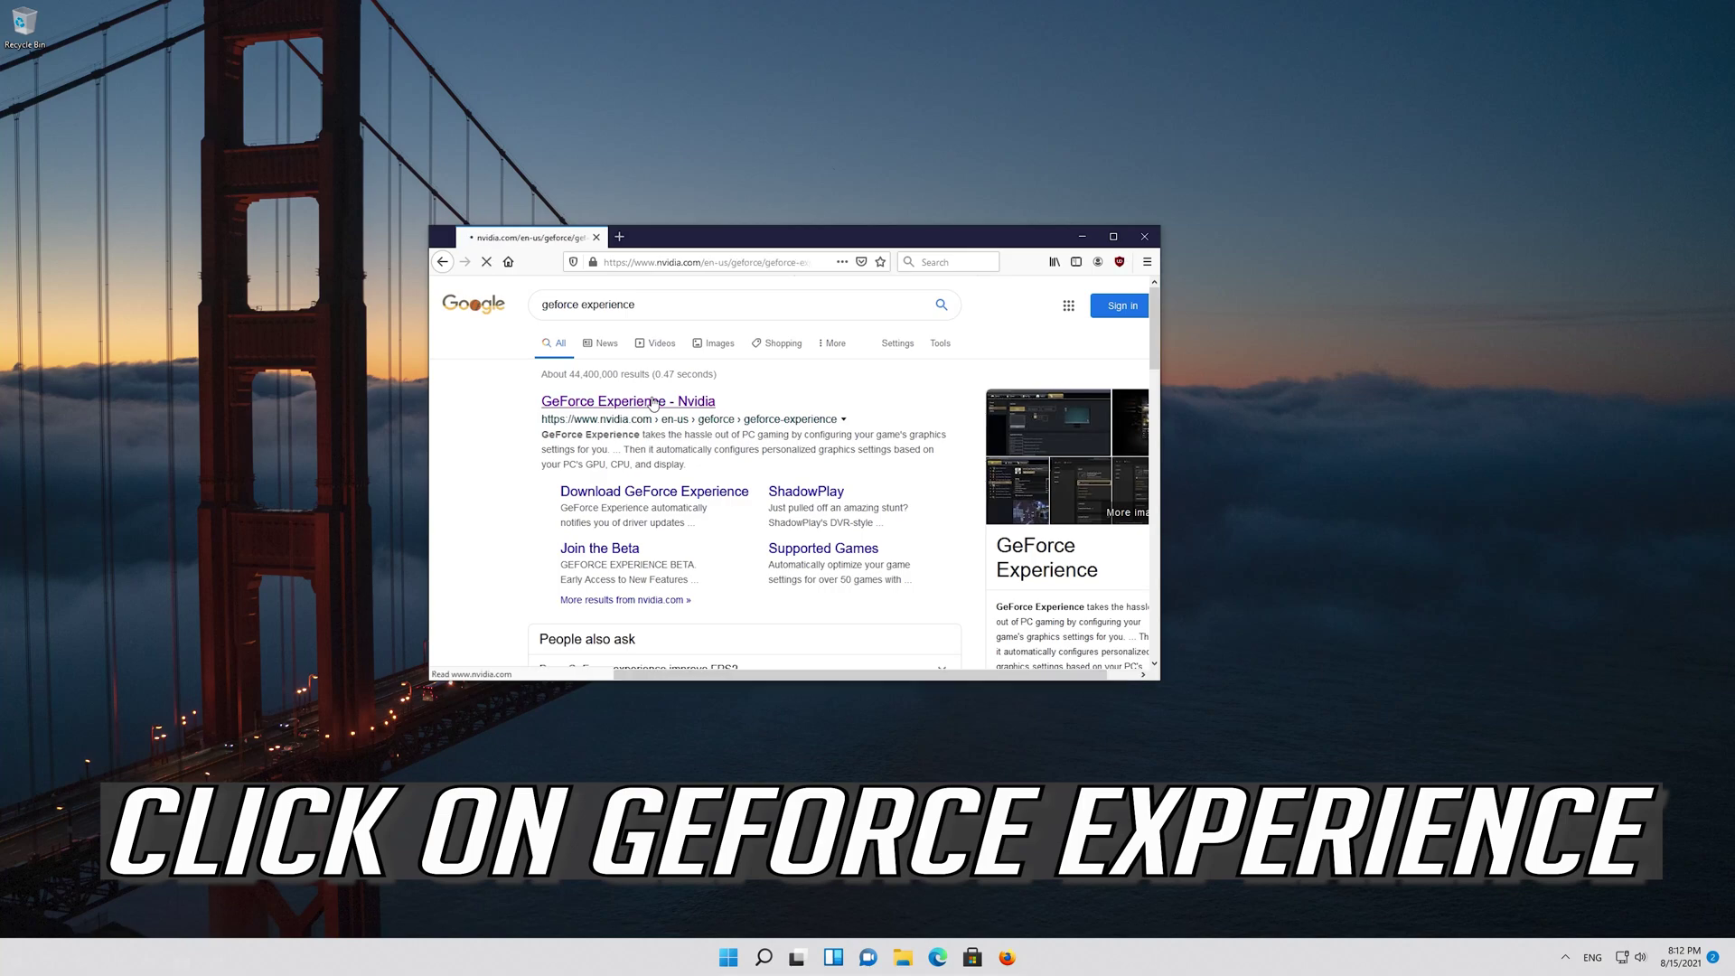
scroll(652, 403, "down", 3)
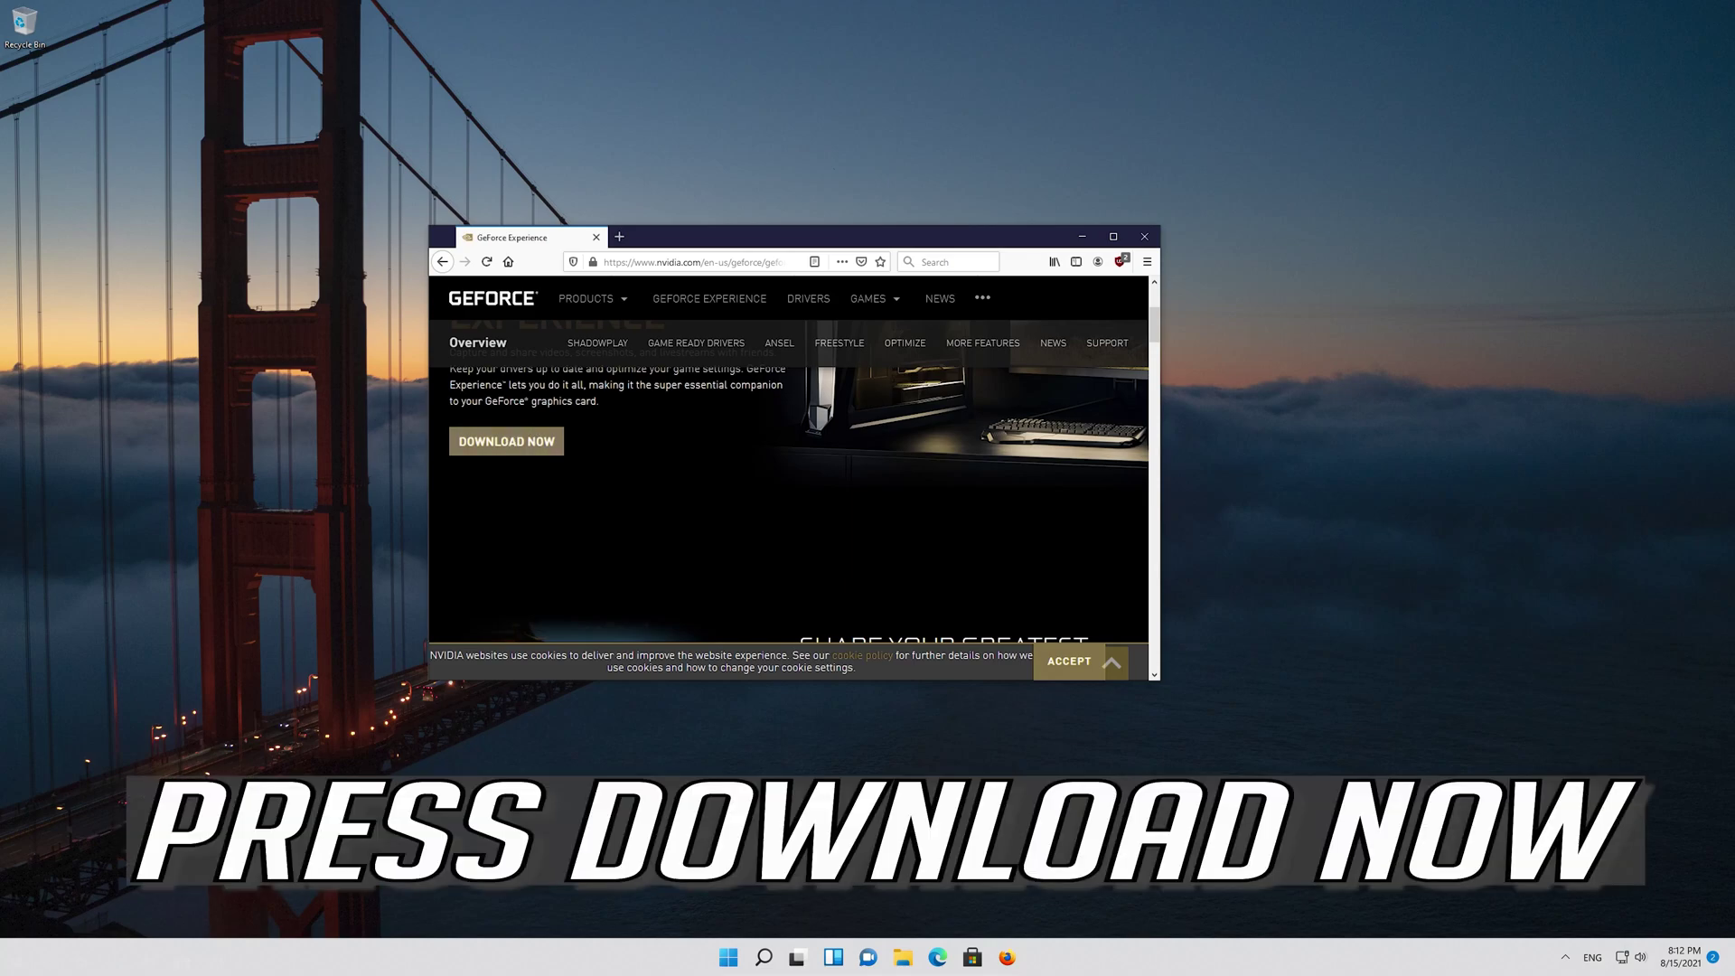
Step: Download and save GeForce_Experience_v3.20.1.57.exe, check its progress, then close Firefox
left_click(501, 442)
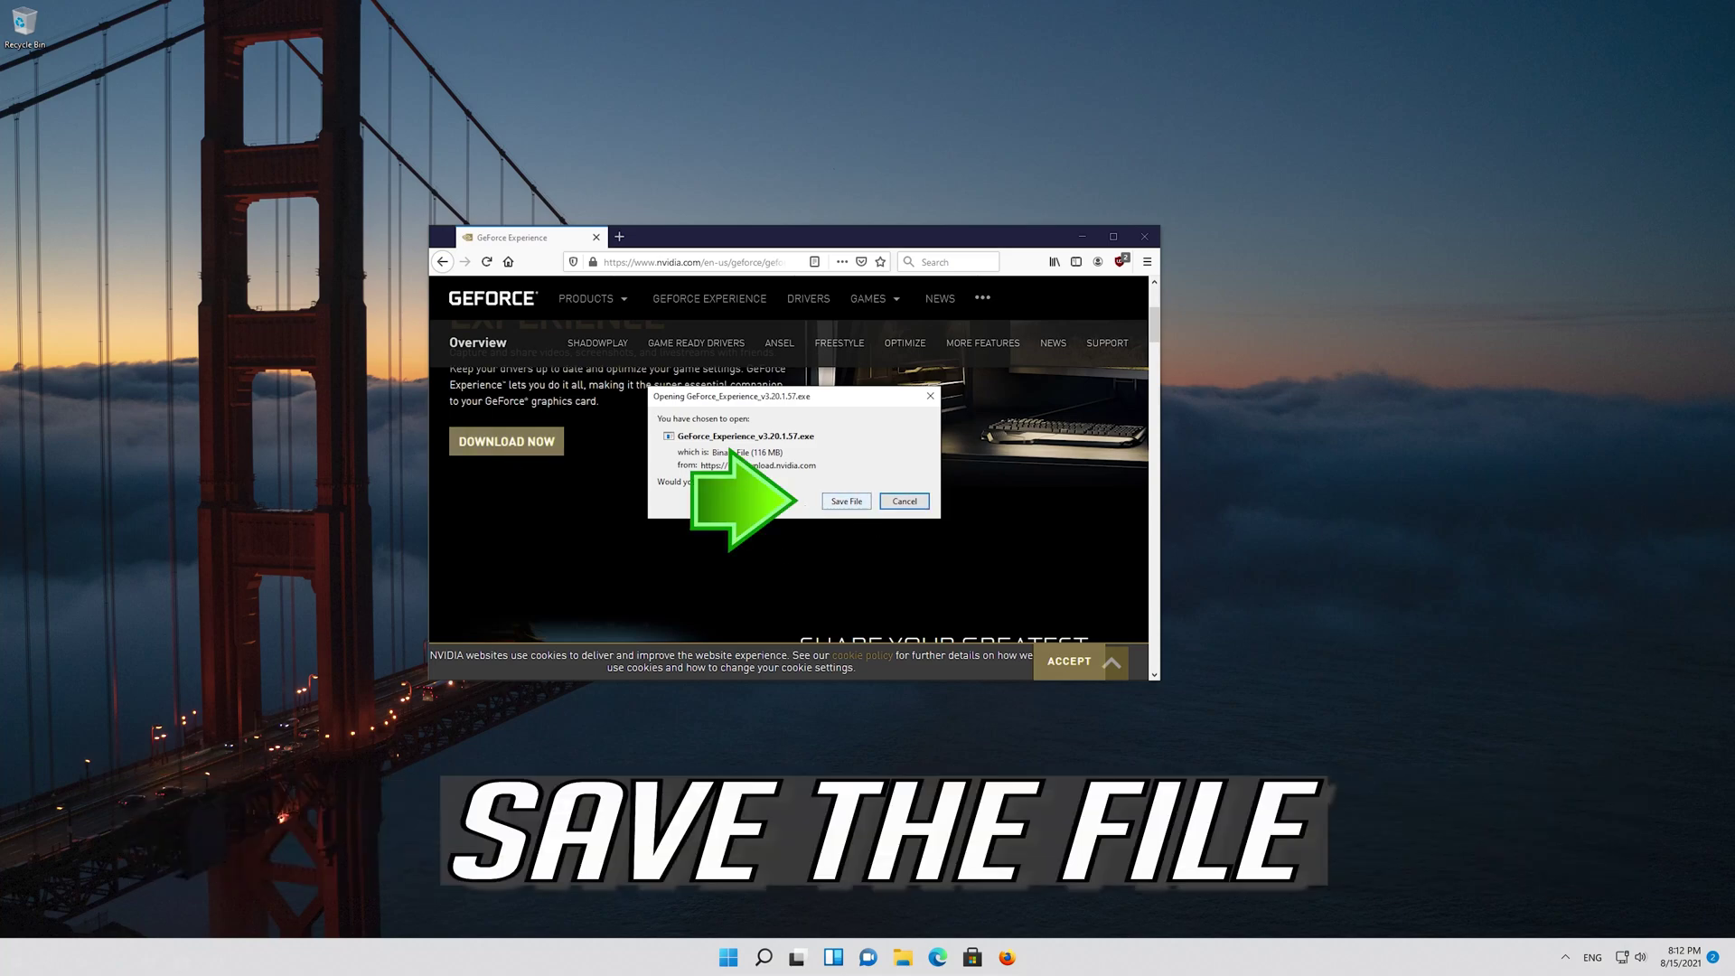
left_click(833, 505)
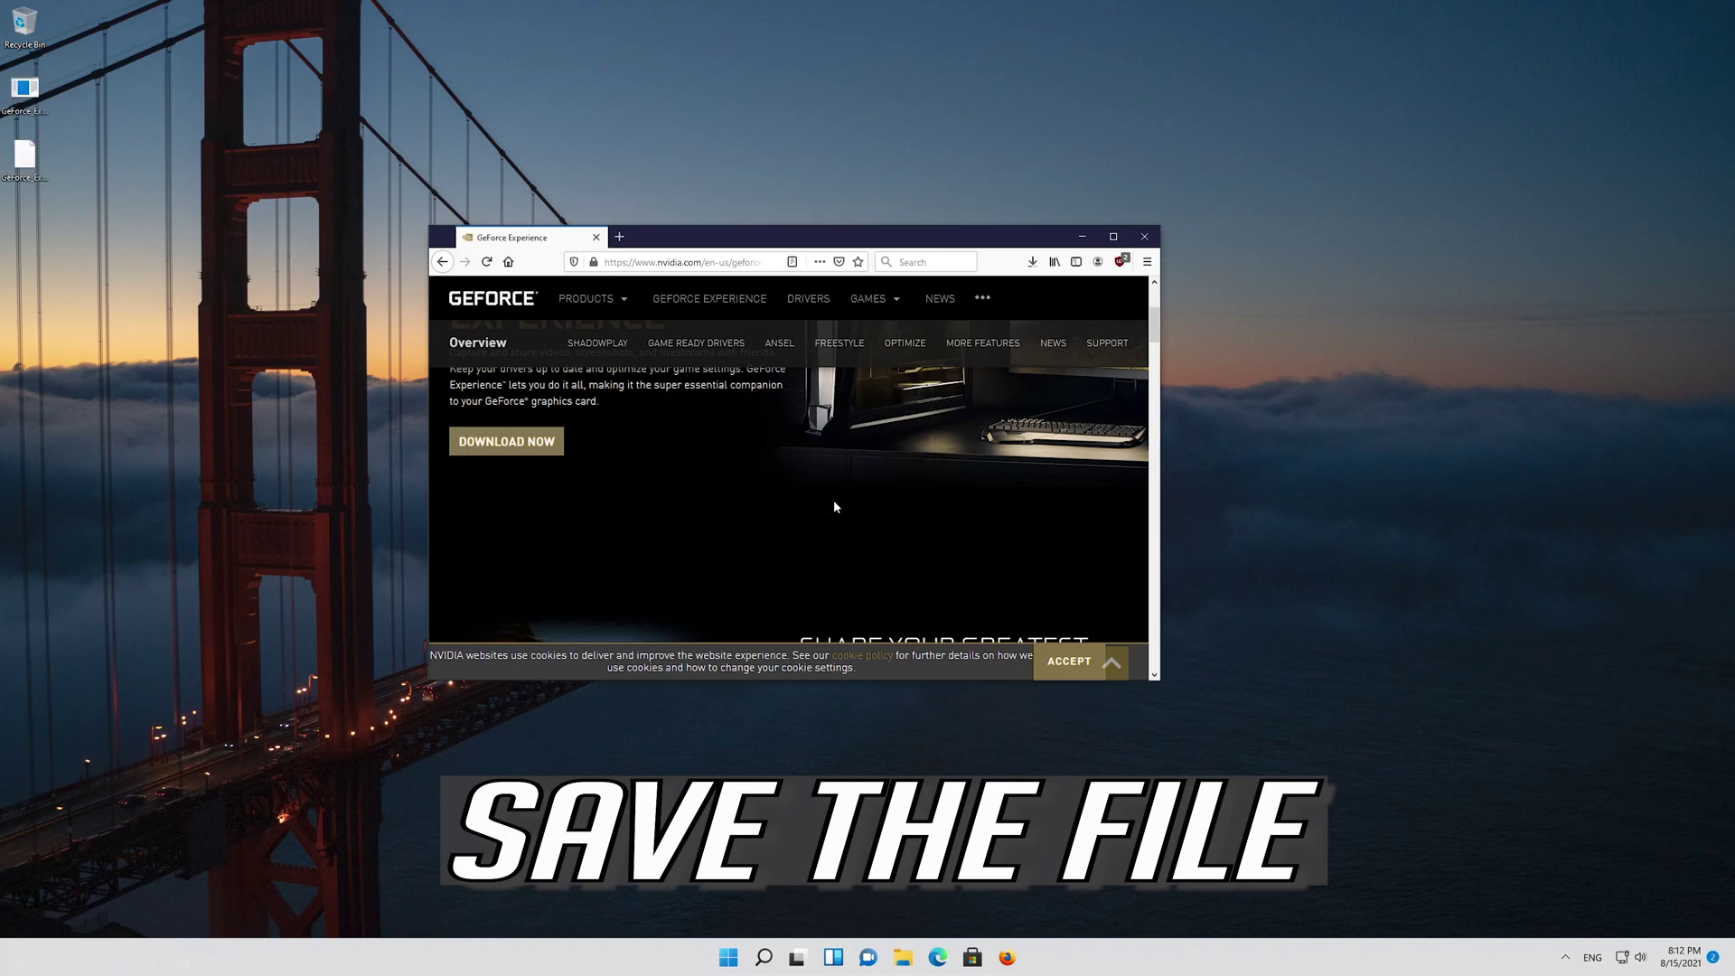
left_click(1031, 265)
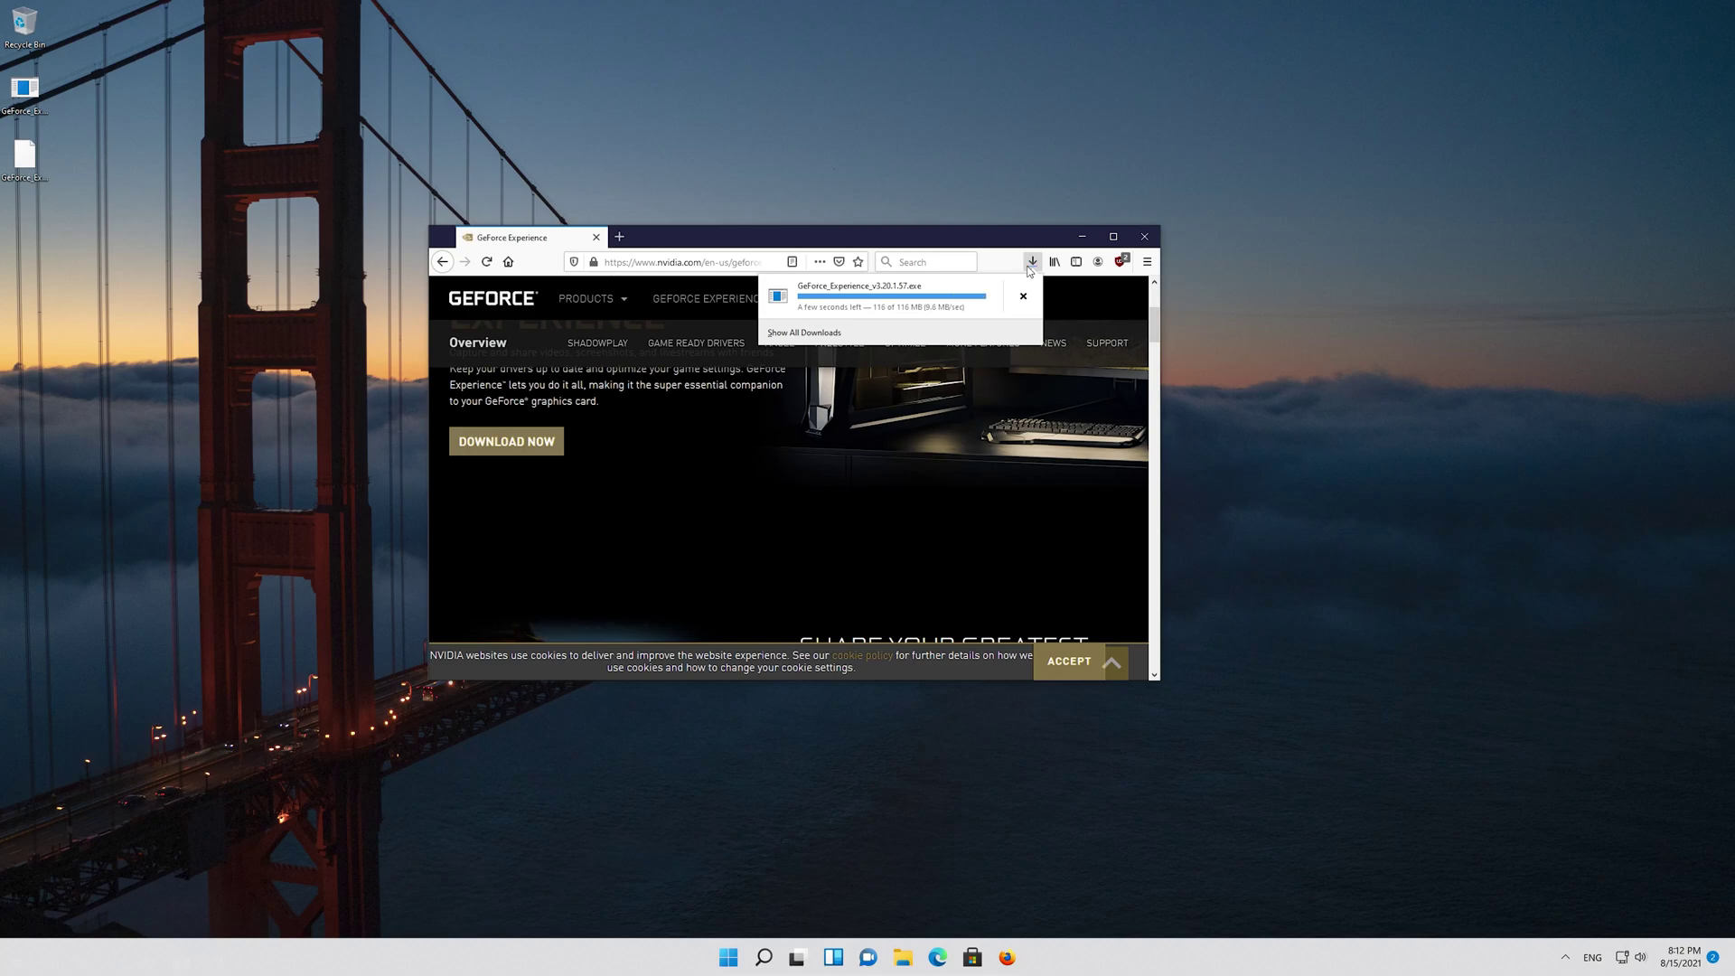
left_click(1146, 238)
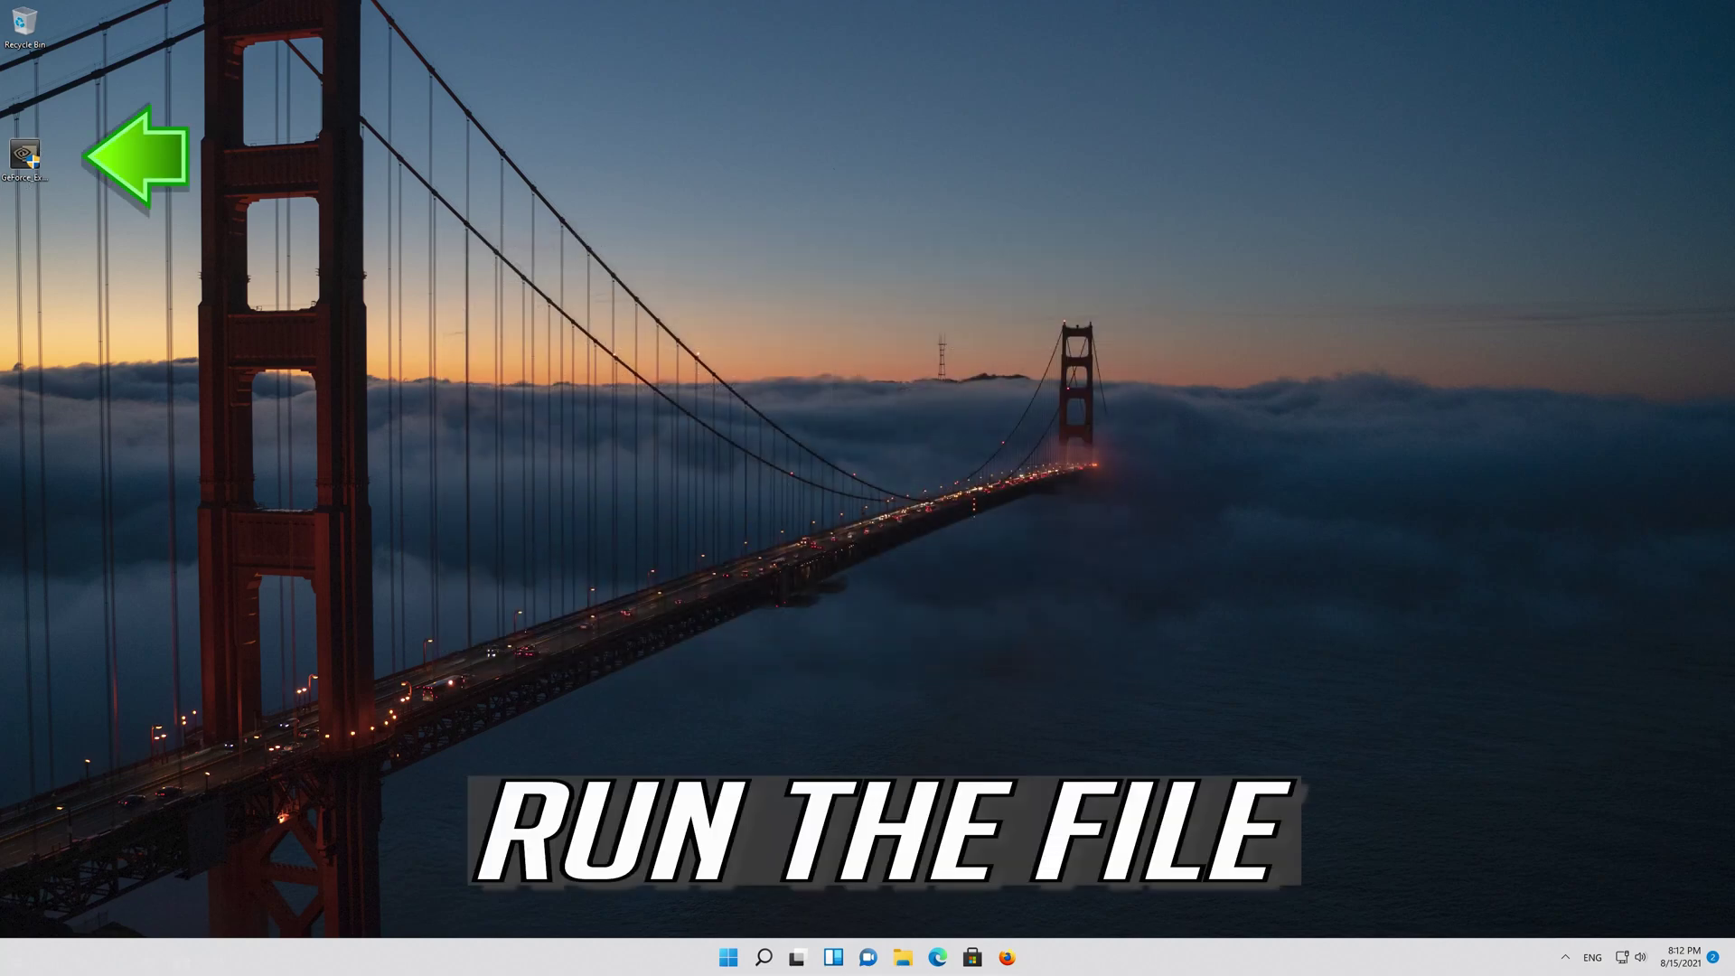
Step: Run the GeForce Experience installer from the desktop and approve the UAC prompt
double_click(25, 157)
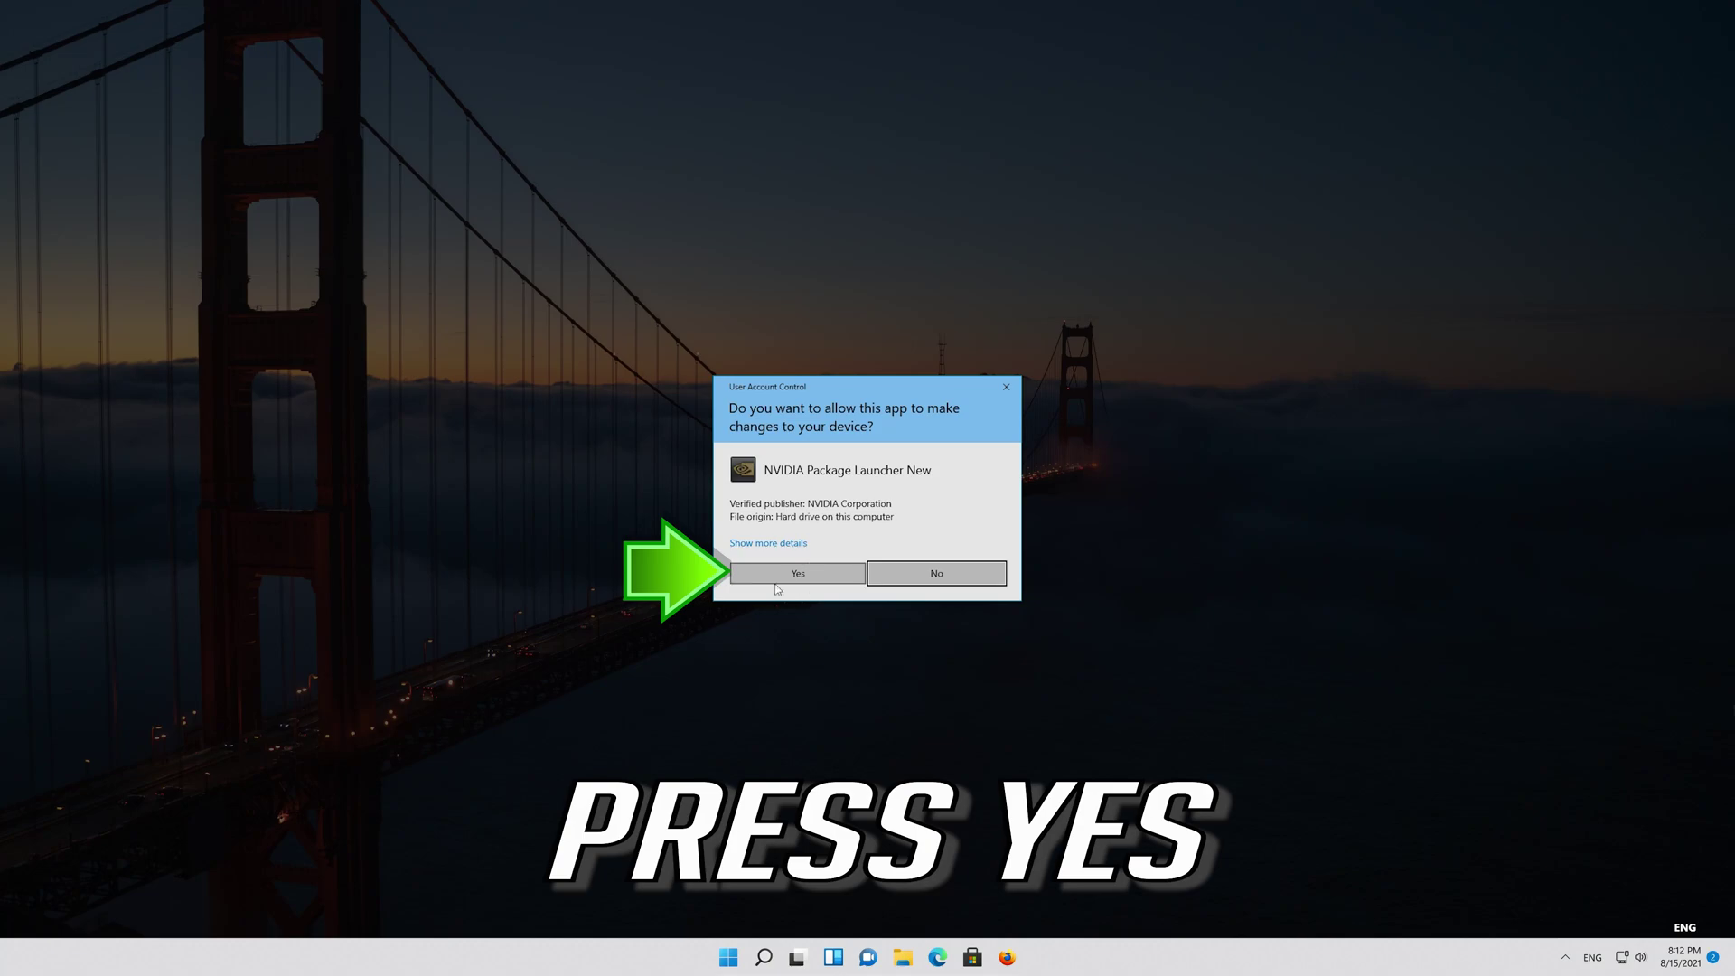
left_click(799, 572)
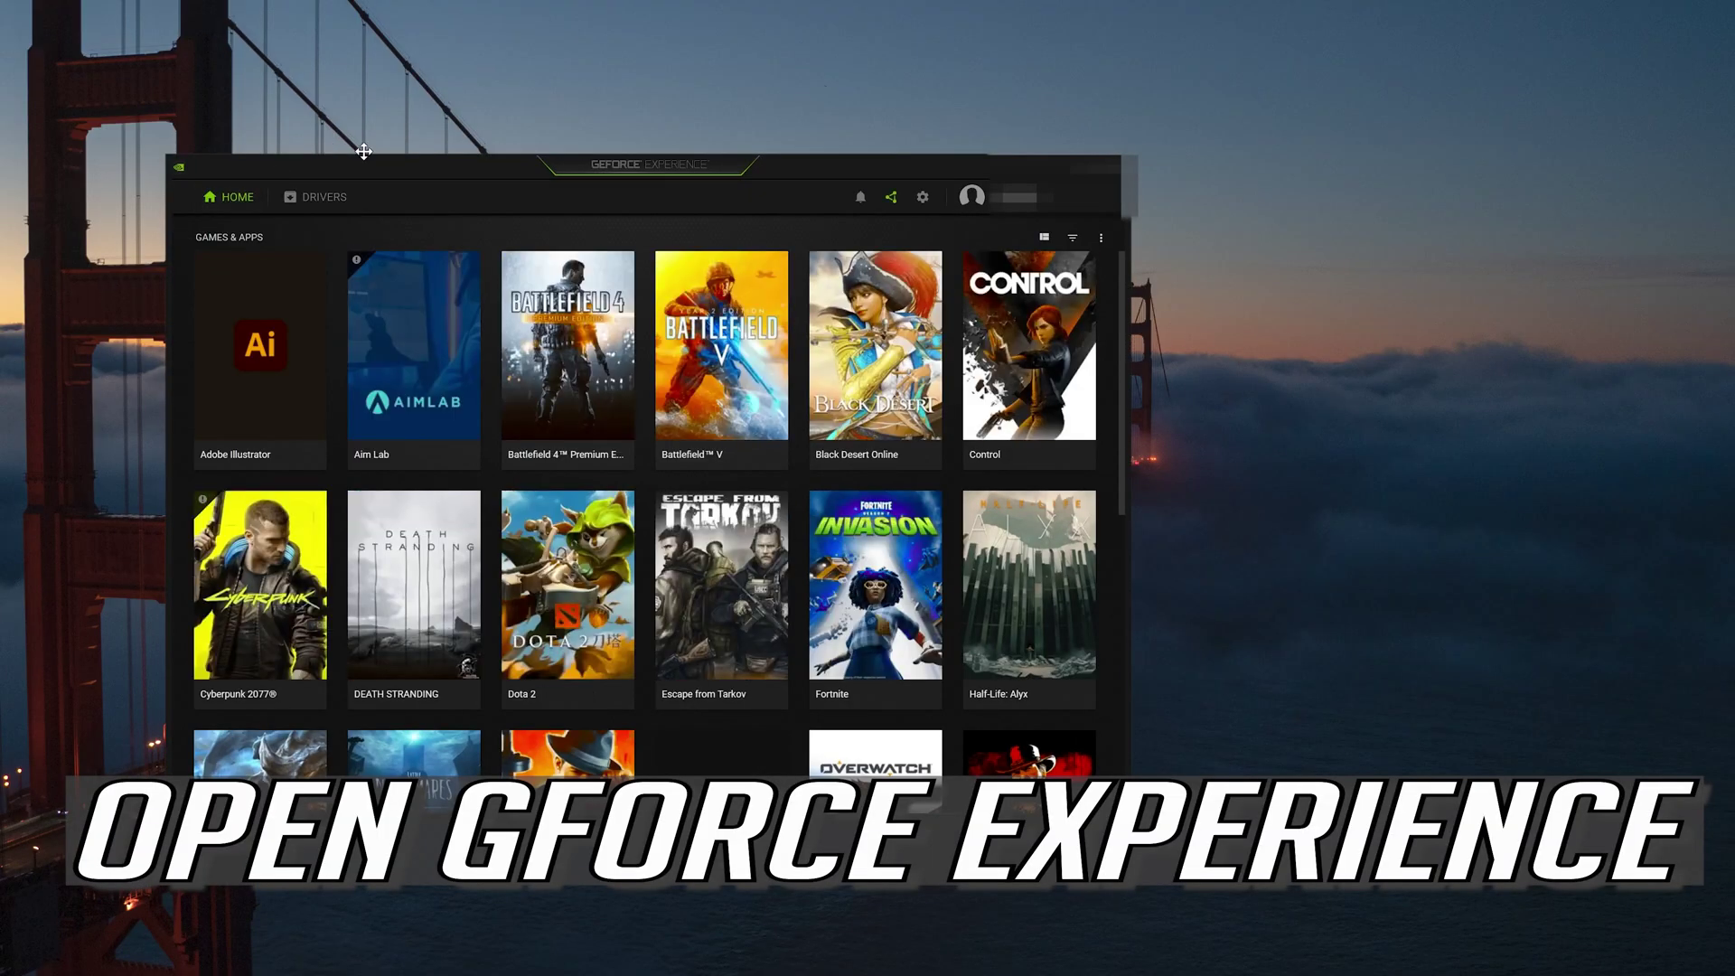
Step: Show the Drivers page offering GeForce Game Ready Driver 471.68 in GeForce Experience
left_click_drag(437, 165, 651, 128)
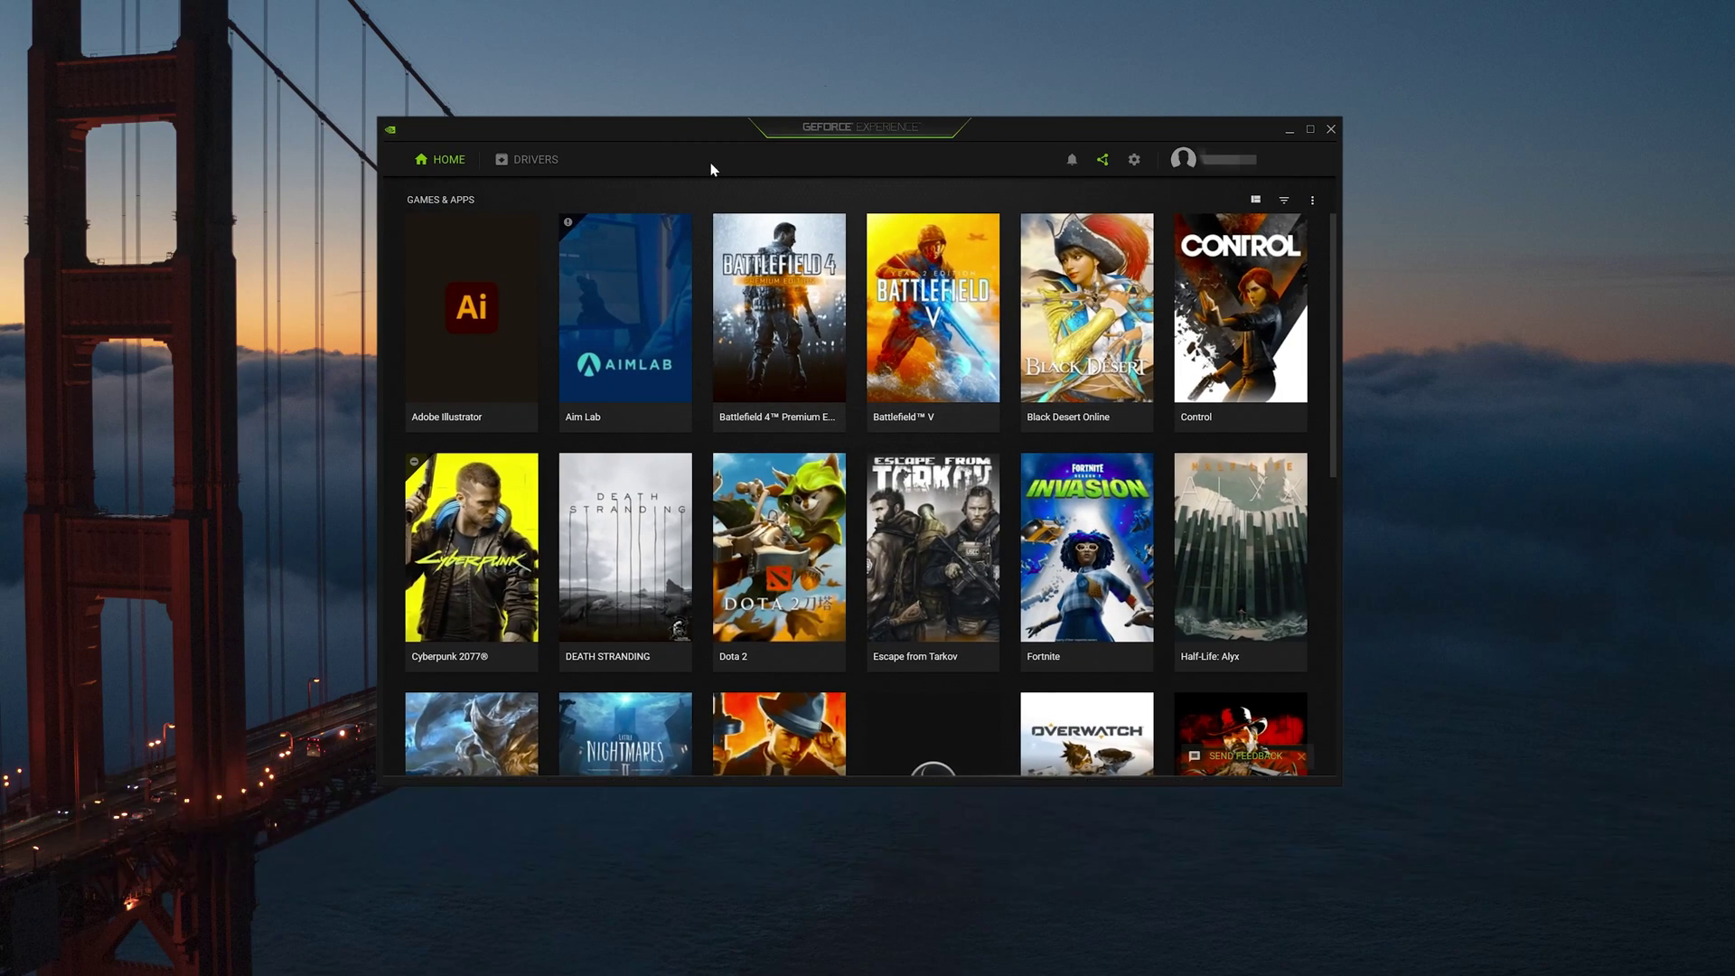
left_click(525, 163)
left_click(525, 164)
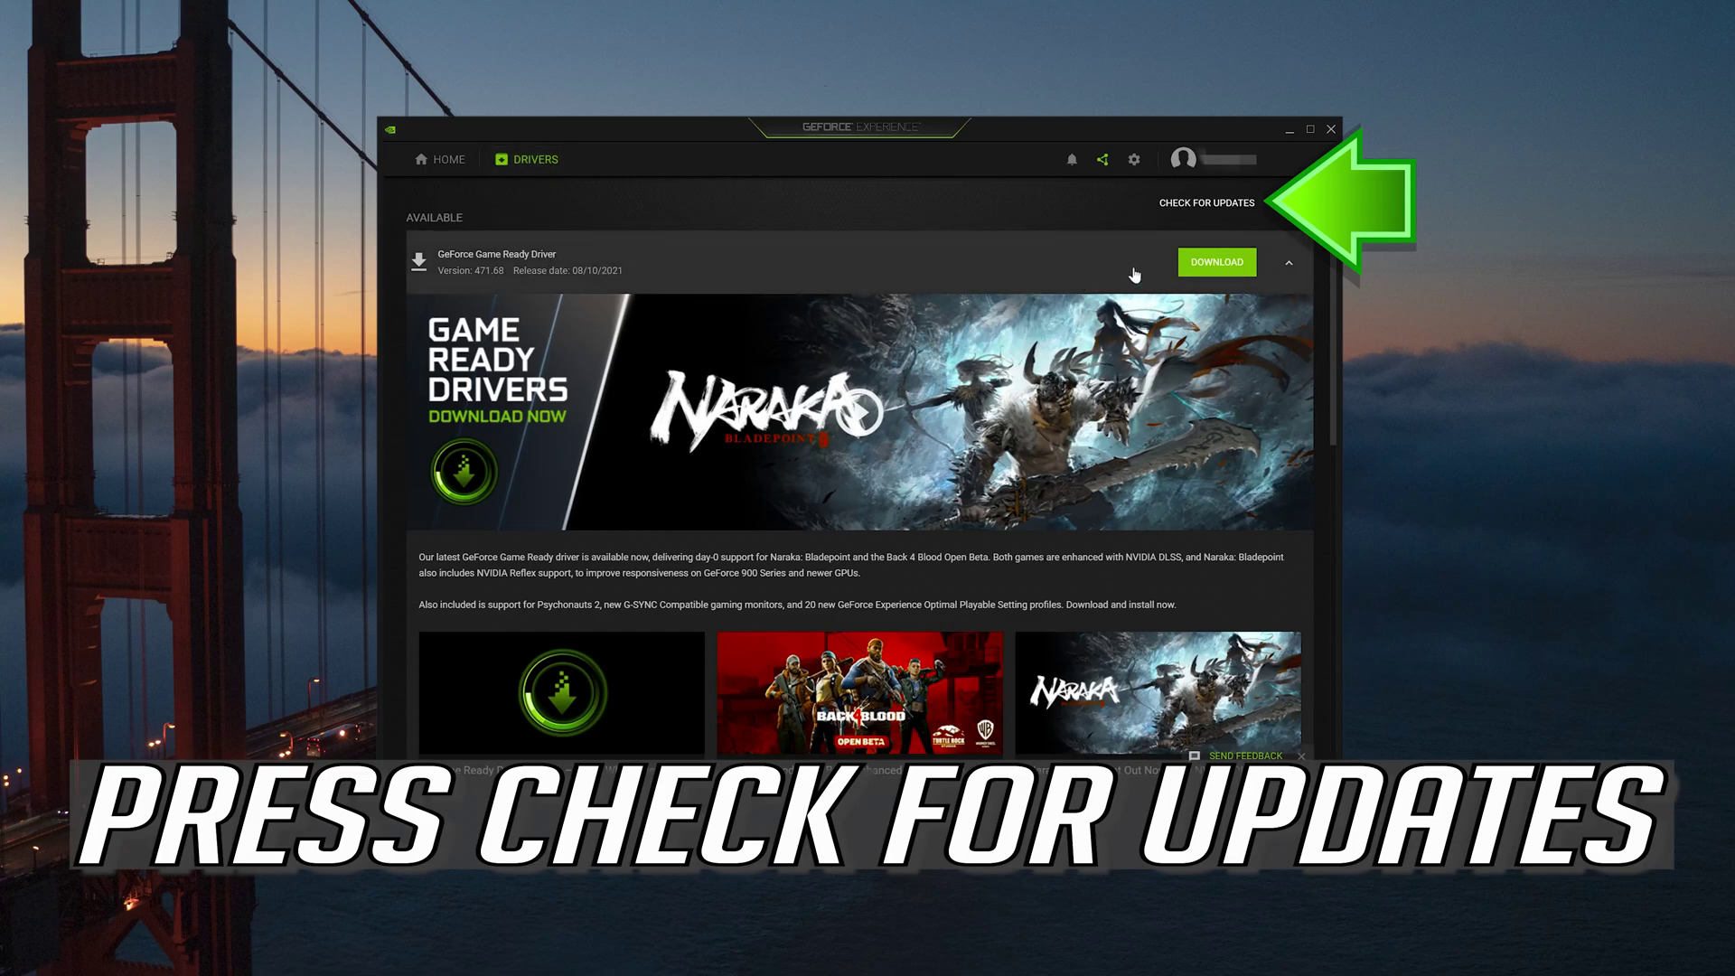
Step: Check for driver updates and download Game Ready Driver 471.68
left_click(1153, 204)
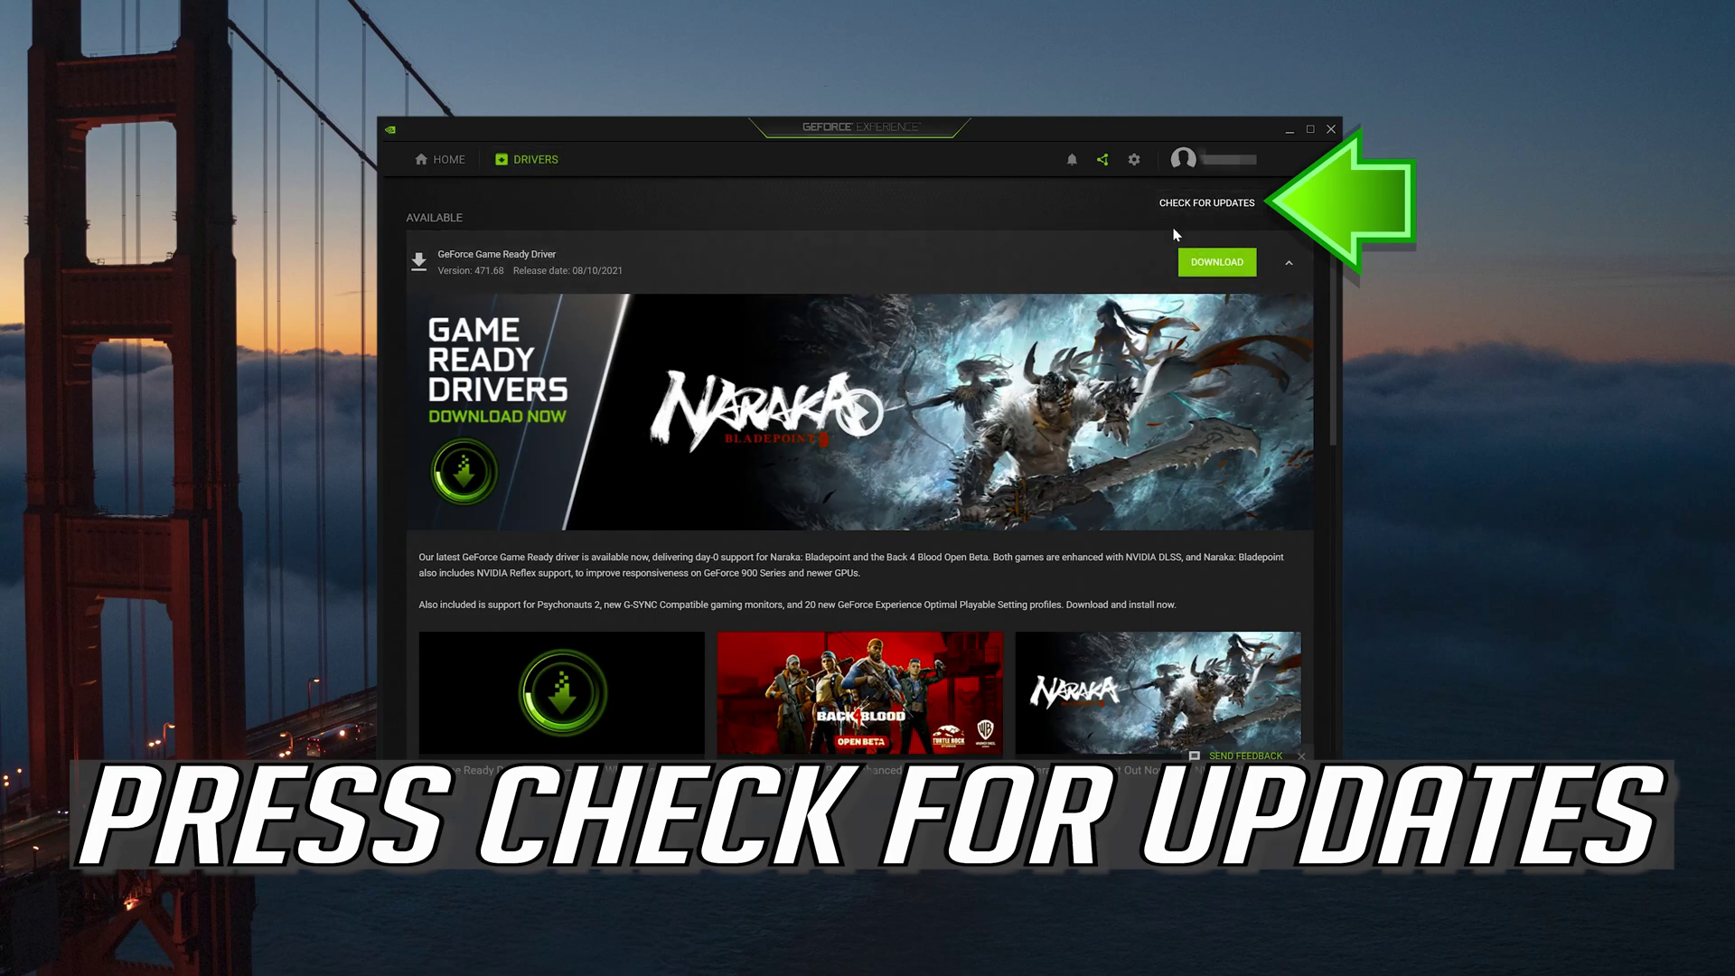
left_click(1206, 204)
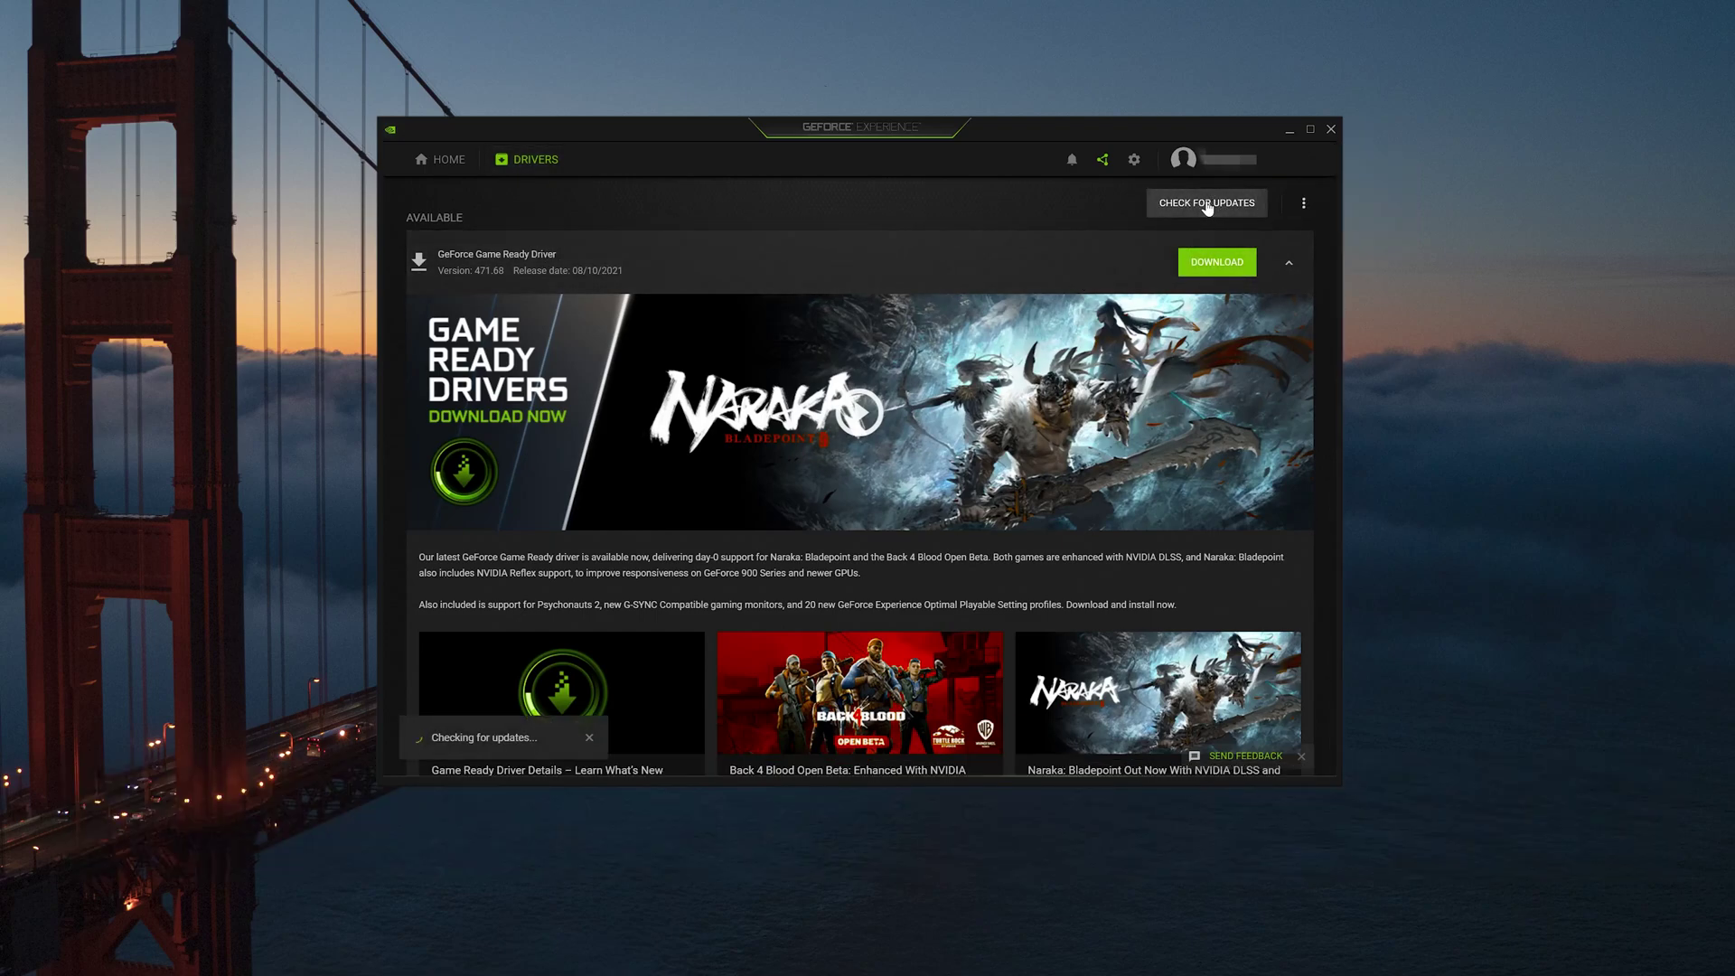
left_click(1210, 265)
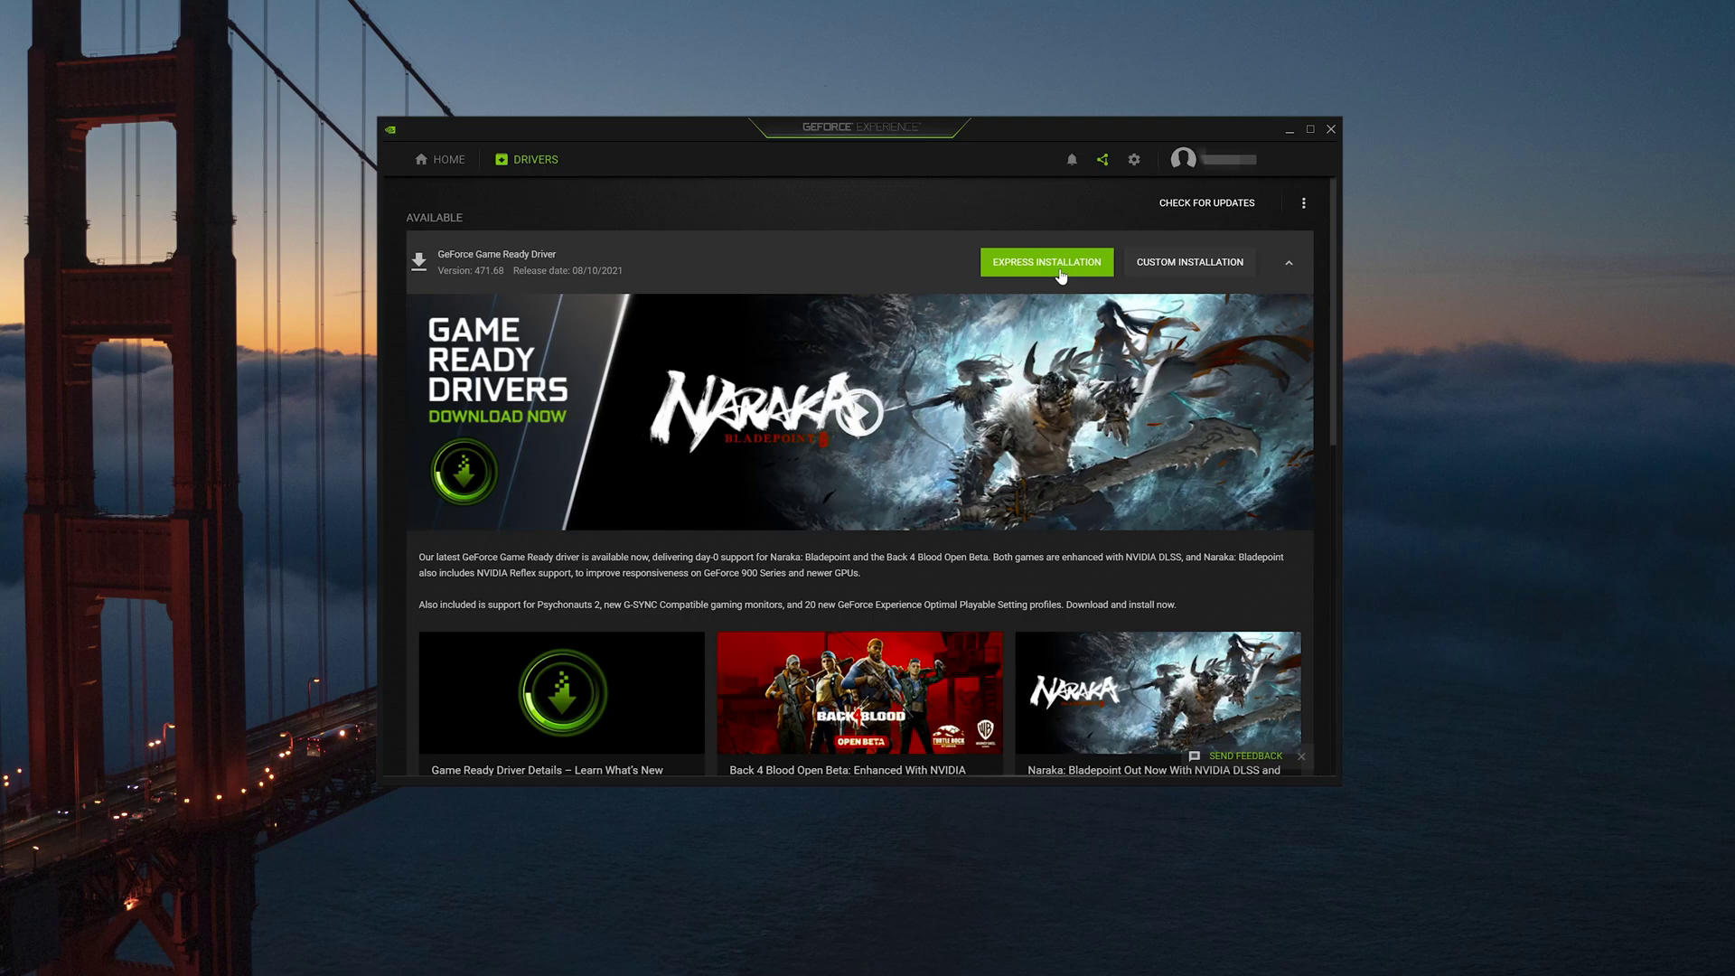
Step: Install Game Ready Driver 471.68 using Express Installation
left_click(1060, 272)
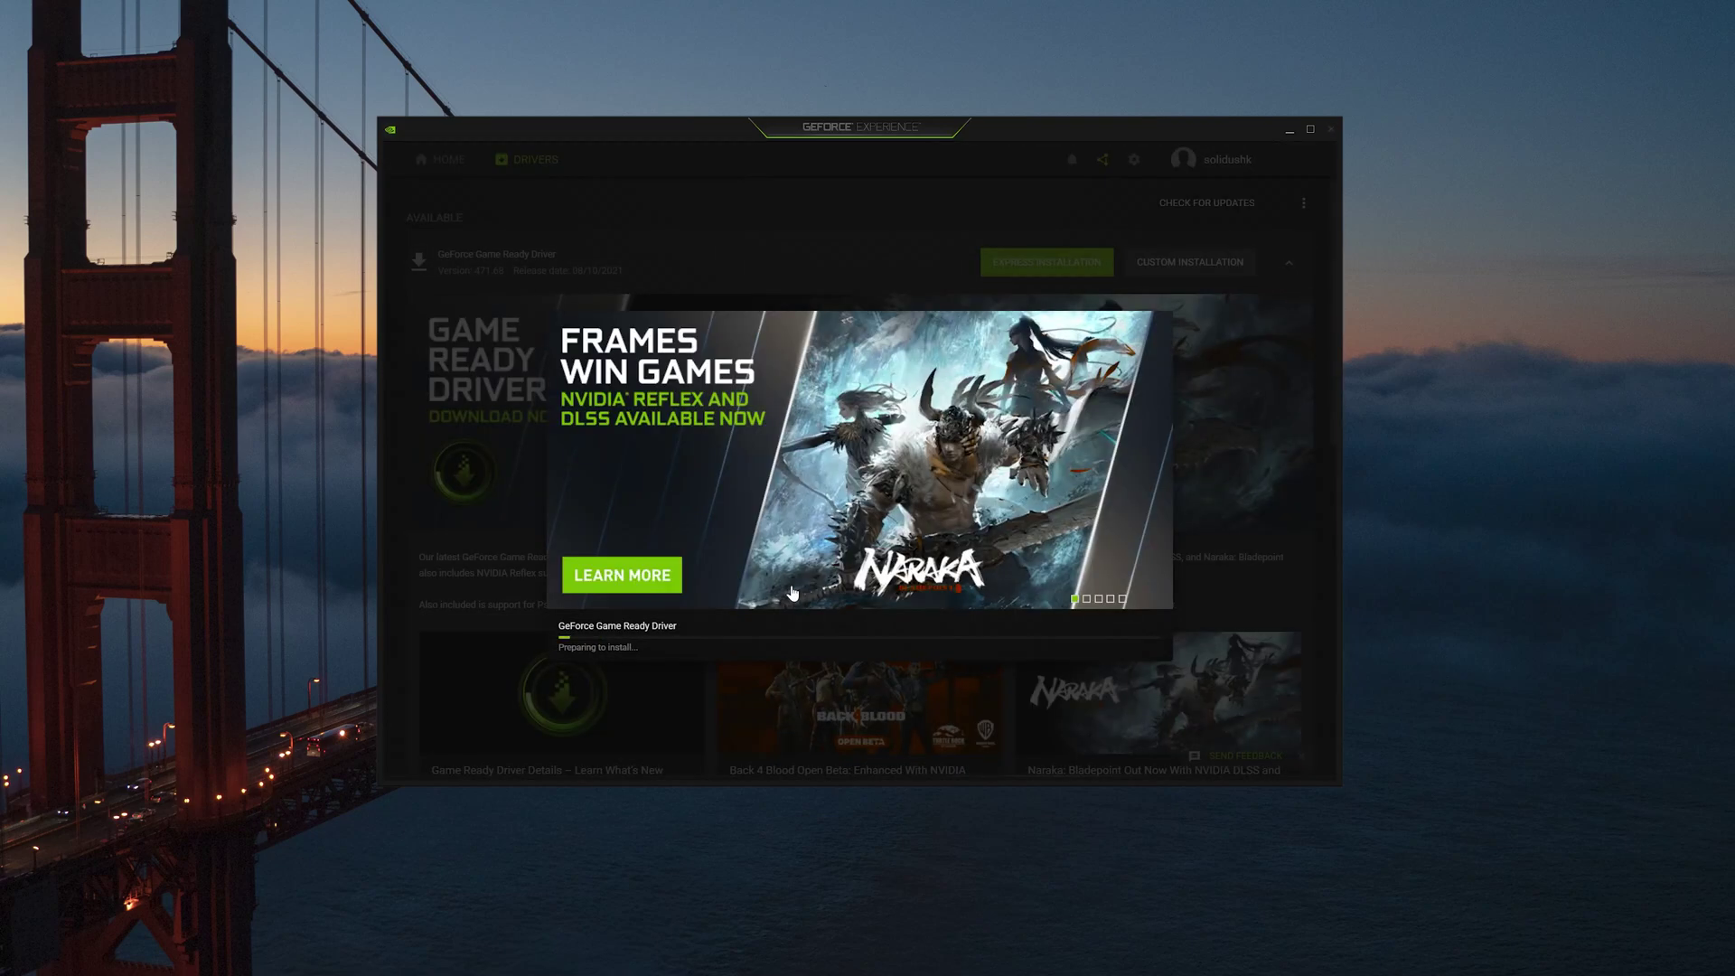